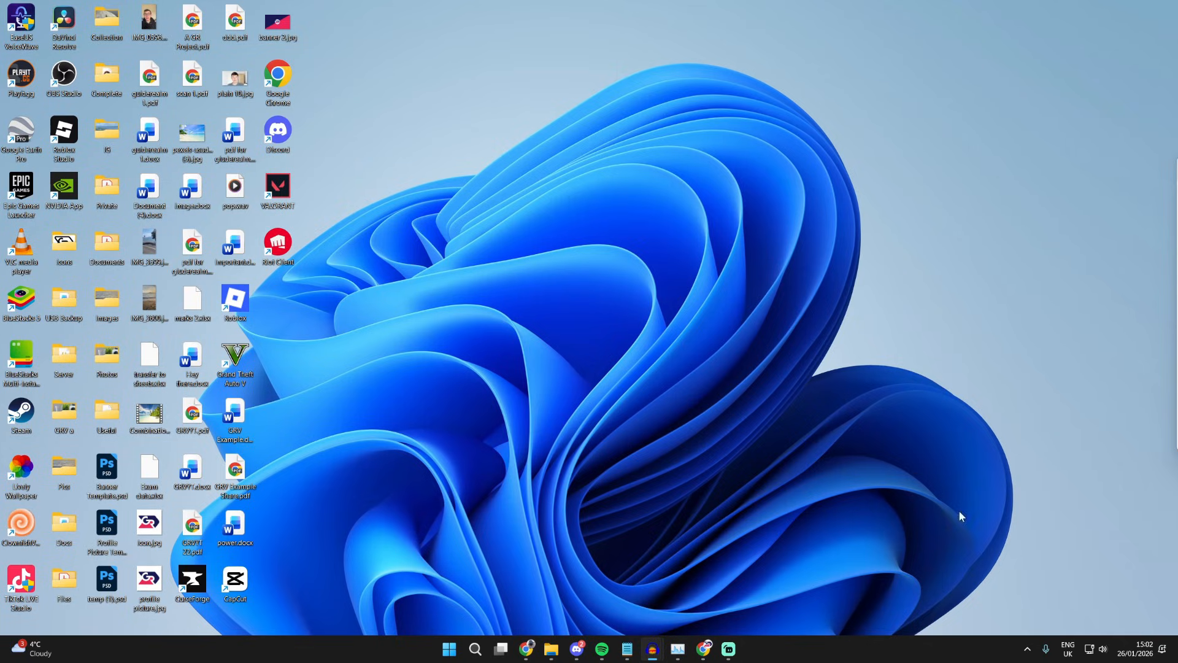
# Open the browser, search Google for obs, and open the OBS Studio project website.
pyautogui.click(703, 649)
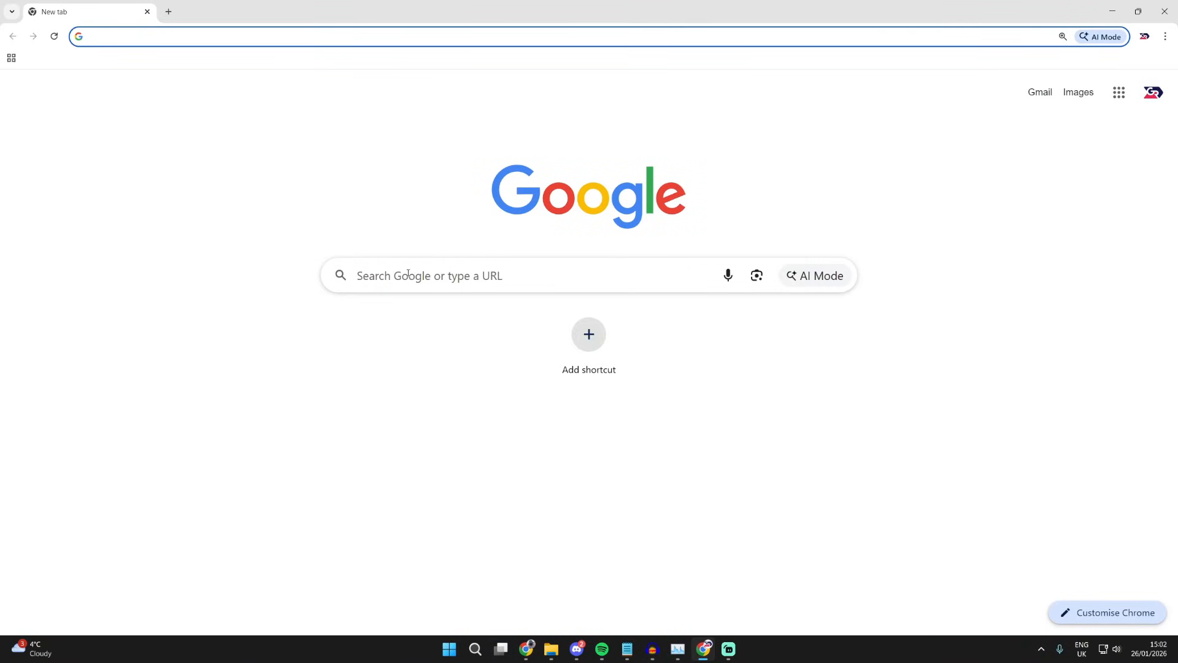
pyautogui.click(407, 272)
pyautogui.write('obs')
pyautogui.press('Return')
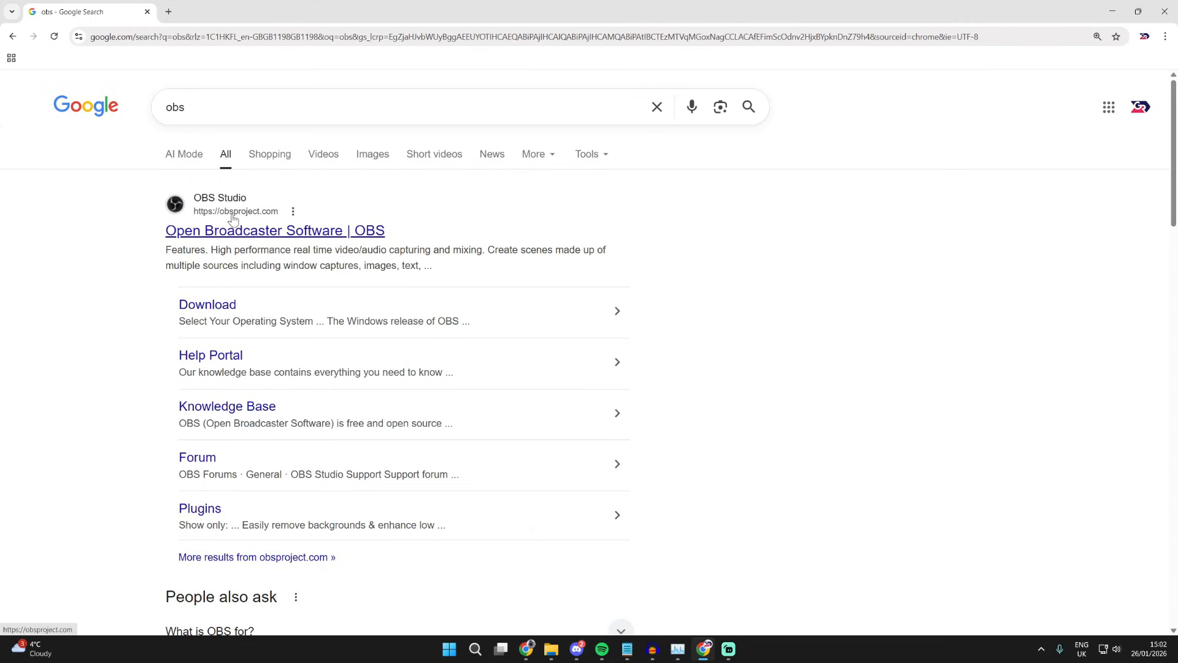
pyautogui.click(227, 232)
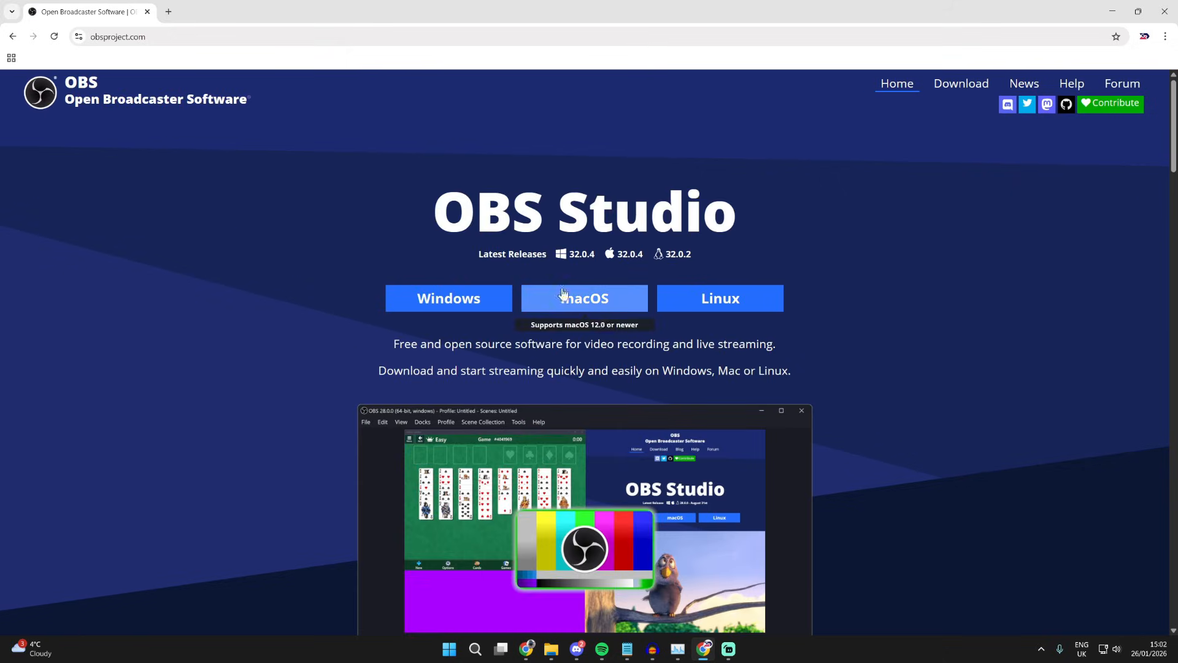
# Download the Windows installer of OBS Studio and minimise the browser.
pyautogui.click(455, 305)
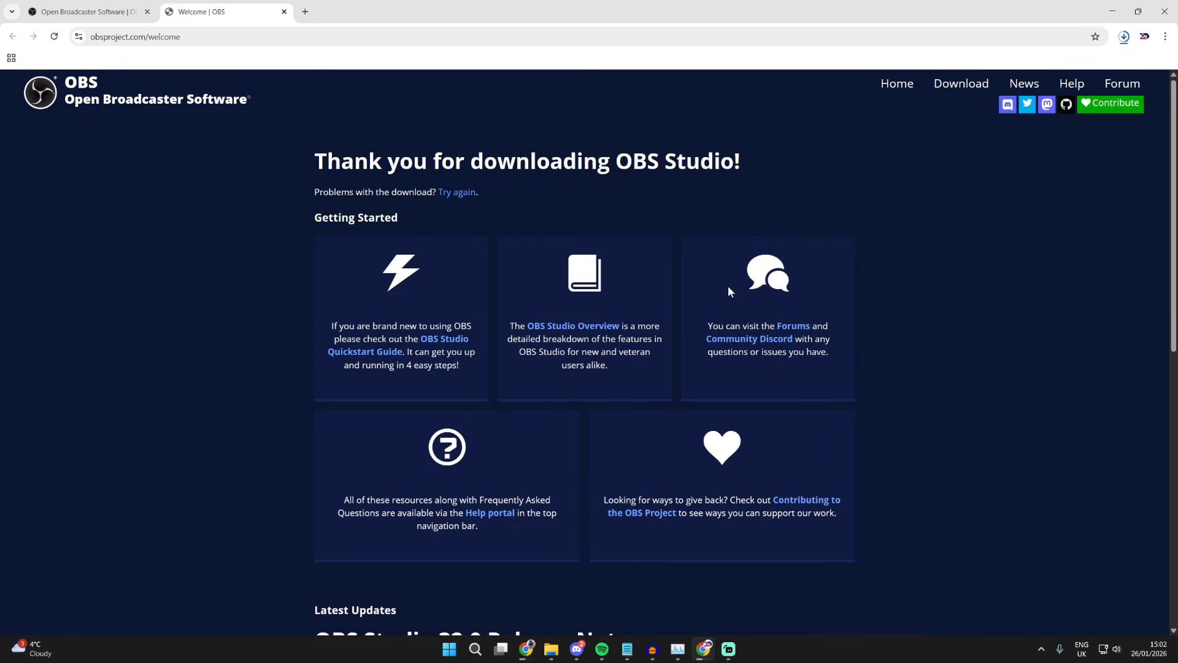
pyautogui.moveTo(550, 659)
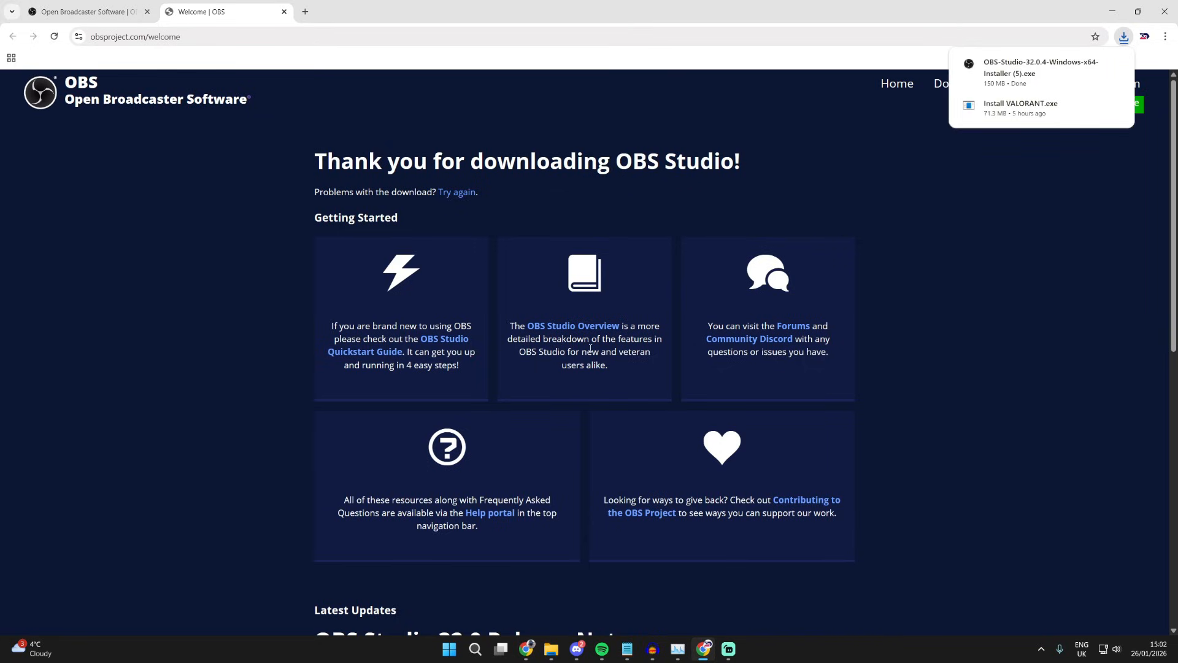
pyautogui.click(1109, 6)
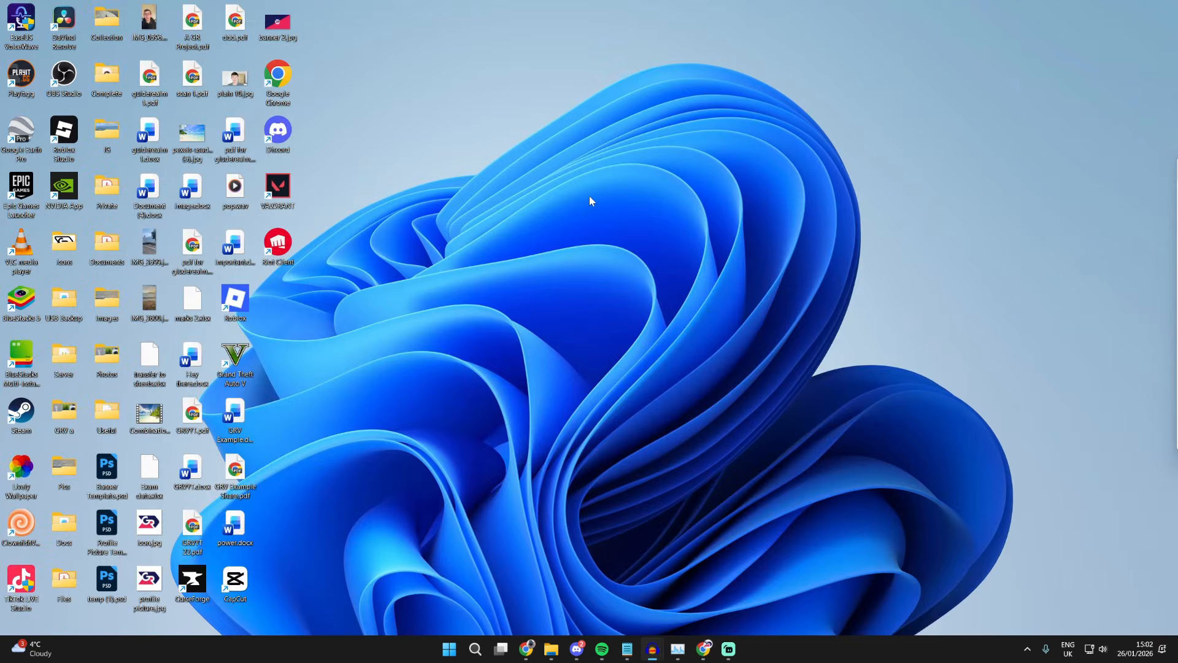
# Search the system for obs and launch the OBS Studio app.
pyautogui.click(475, 649)
pyautogui.write('obs')
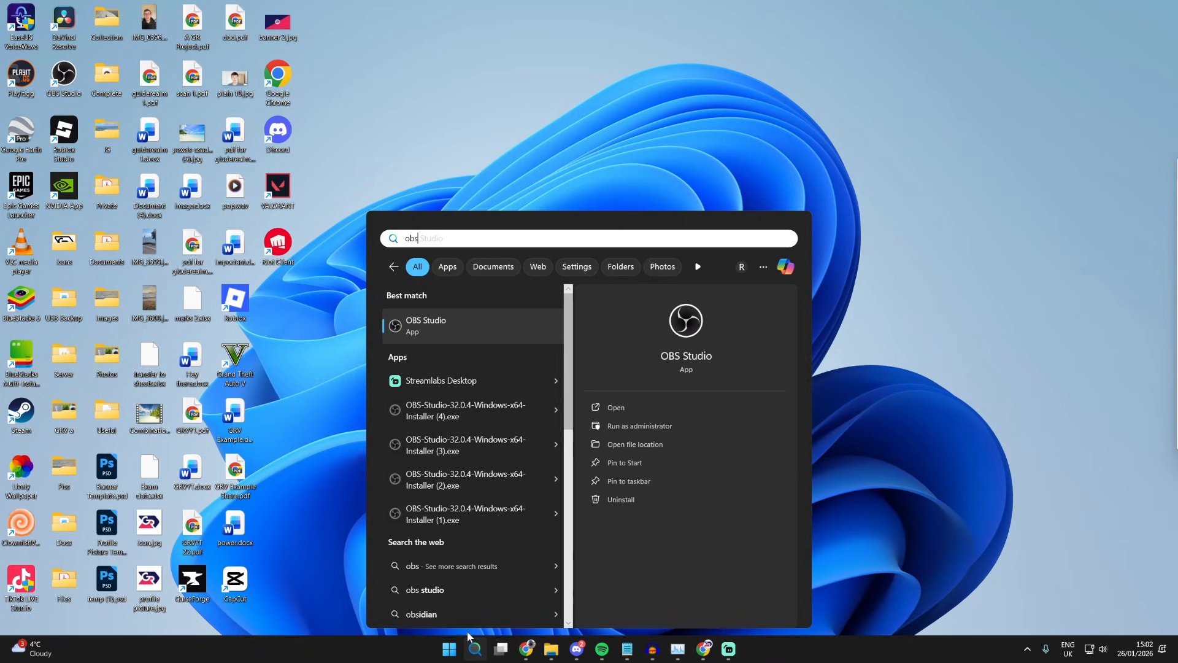
pyautogui.click(518, 336)
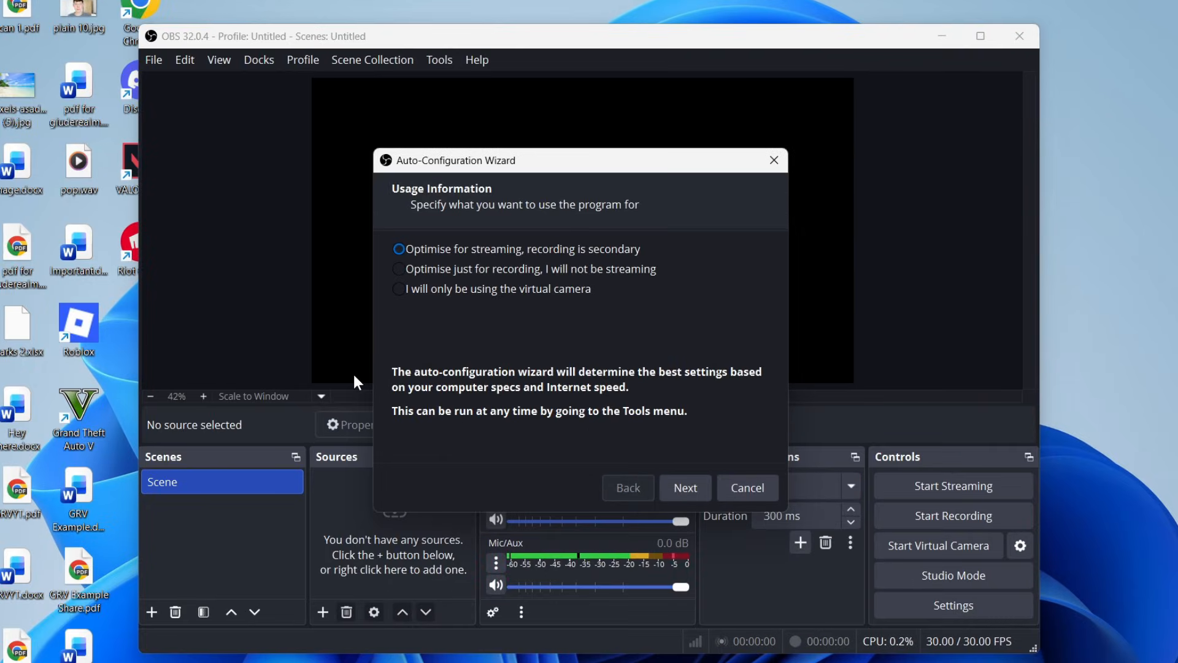
# In the Auto-Configuration Wizard, choose to optimise just for recording and continue.
pyautogui.click(425, 271)
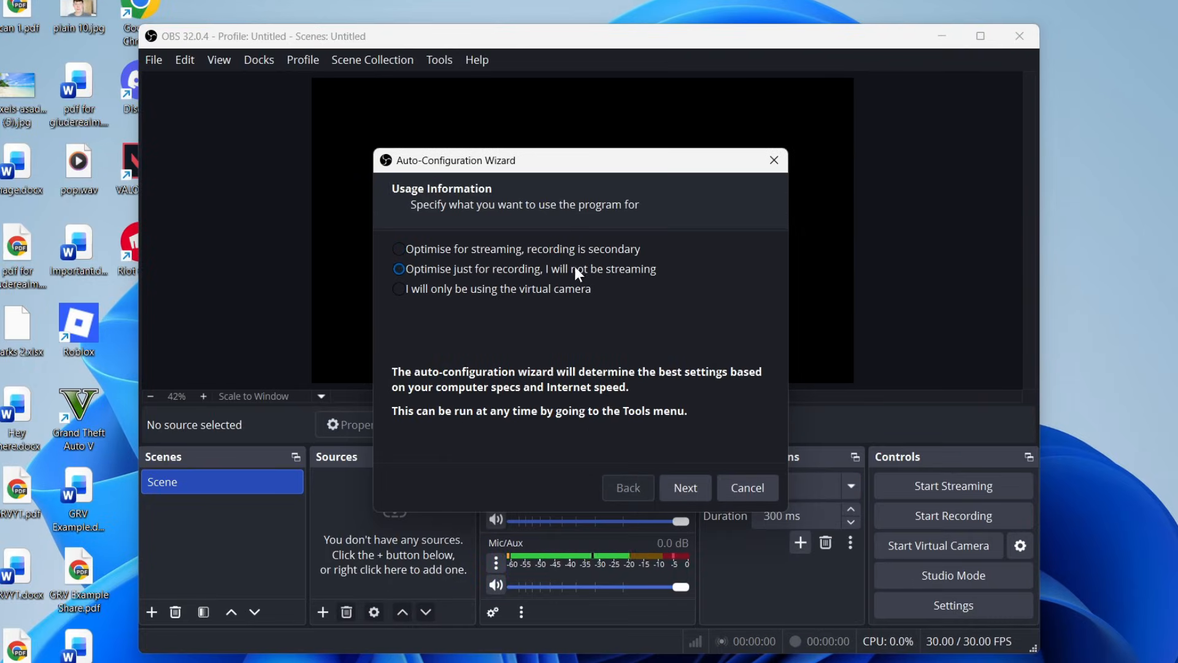
pyautogui.click(693, 488)
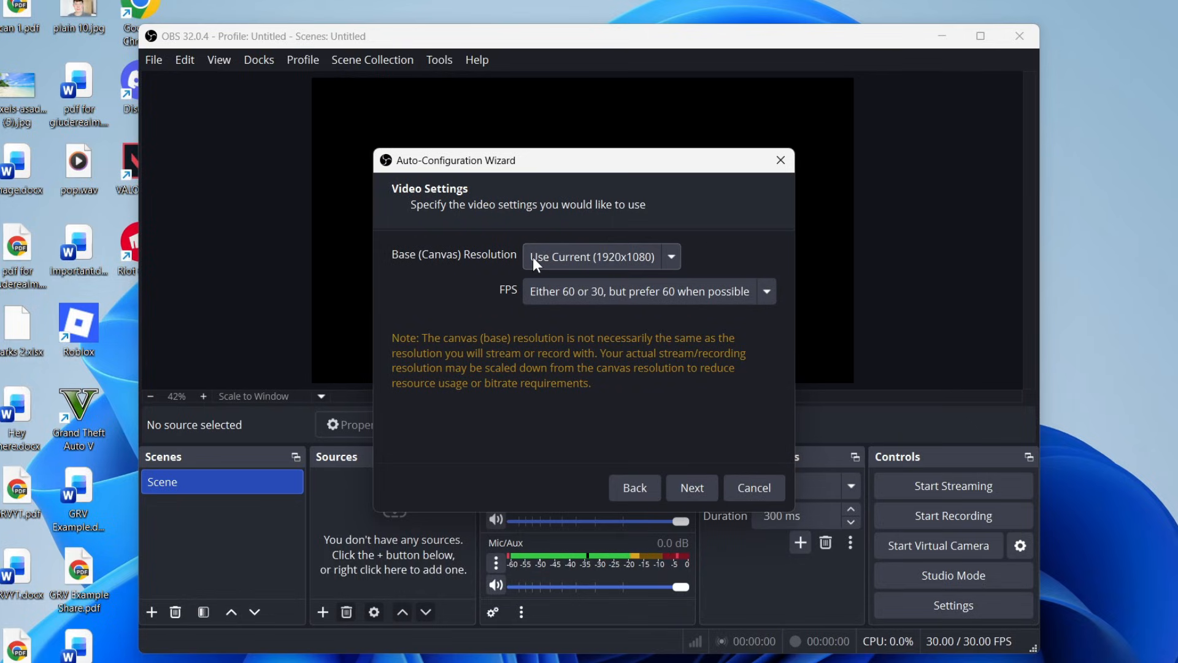
# Set the base canvas resolution to Display 1 (2560x1440) and FPS to 60, then apply the wizard's settings.
pyautogui.click(600, 263)
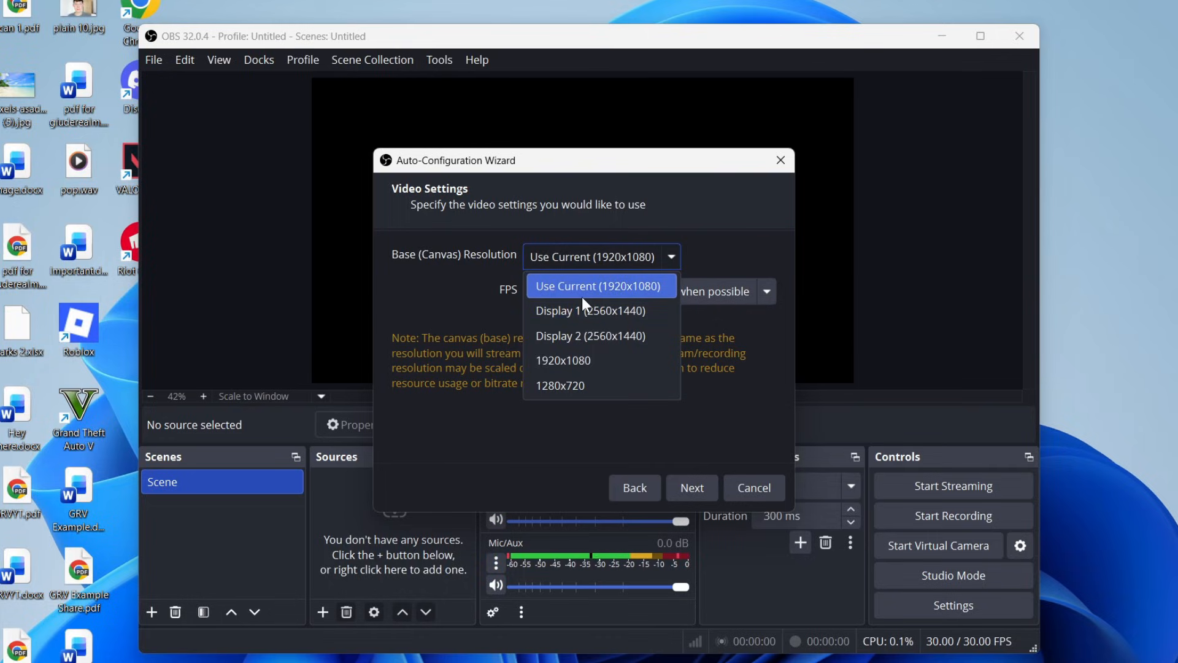
pyautogui.click(573, 307)
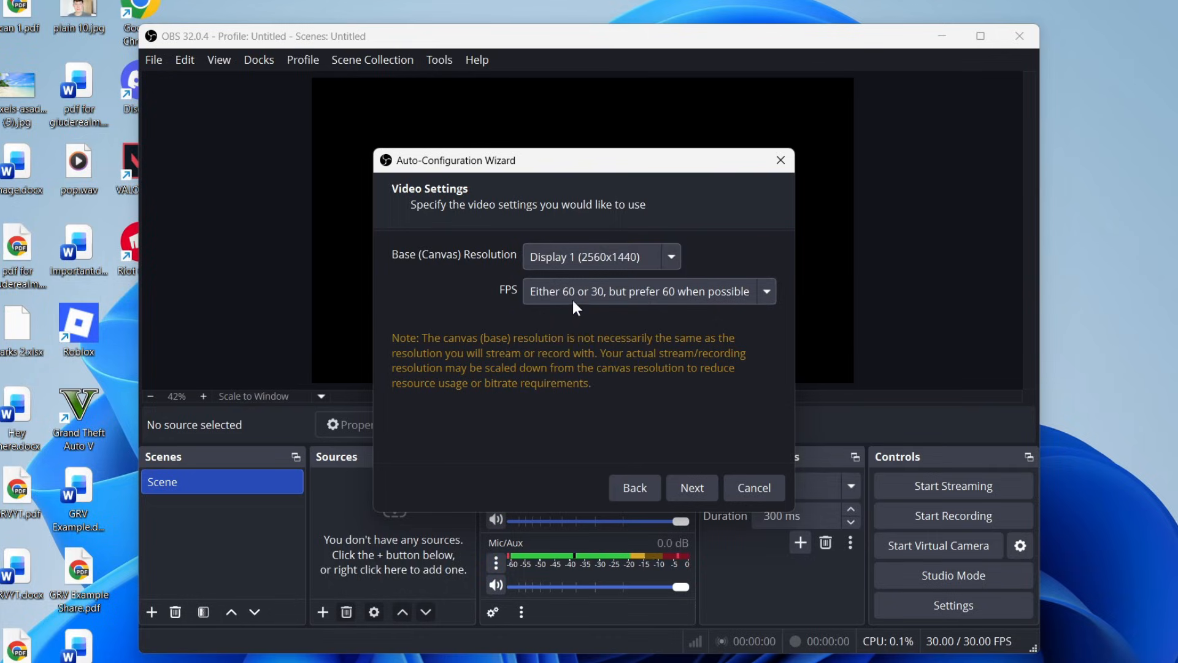
pyautogui.click(572, 290)
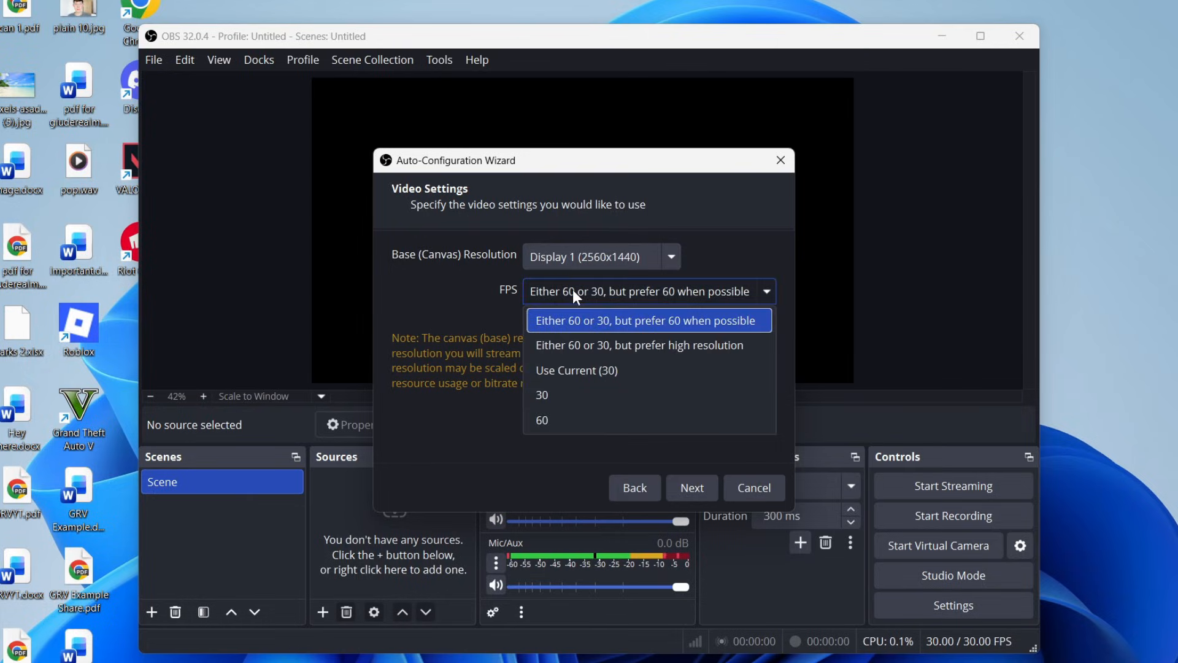
pyautogui.click(562, 422)
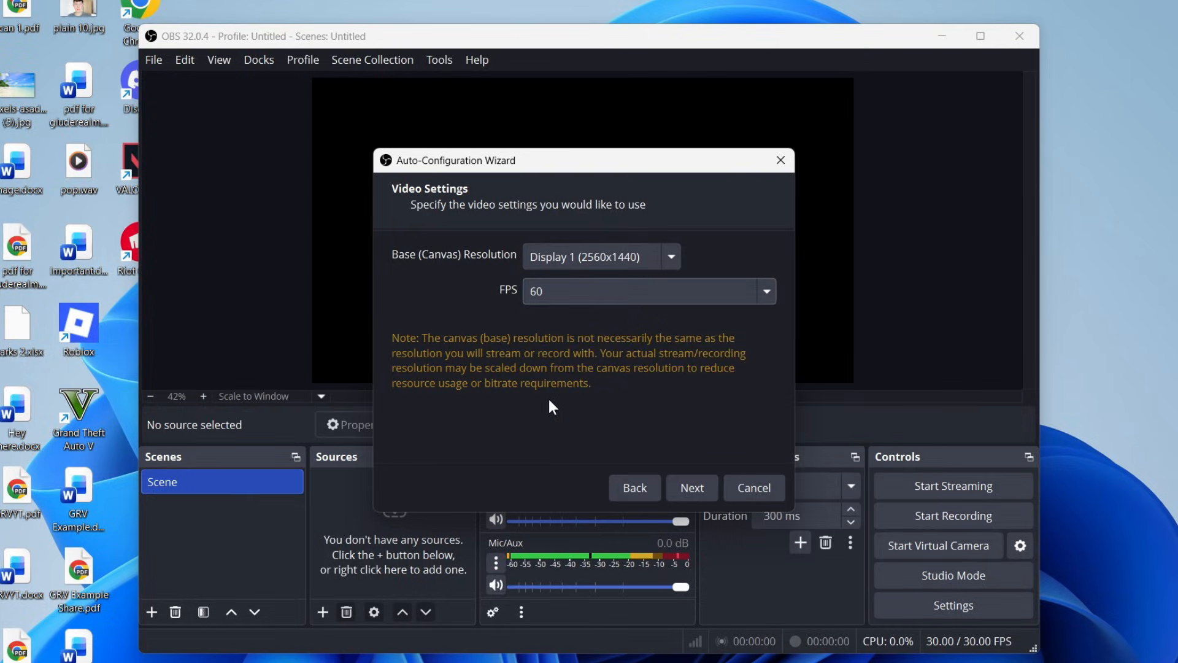
pyautogui.click(687, 487)
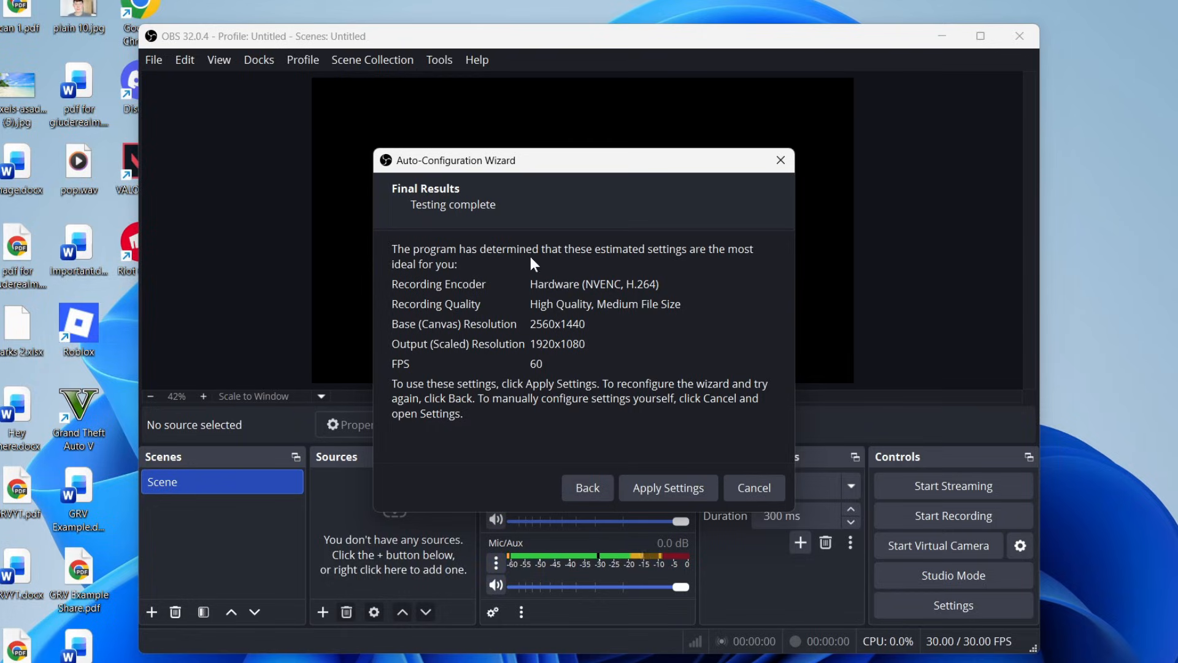
pyautogui.click(637, 487)
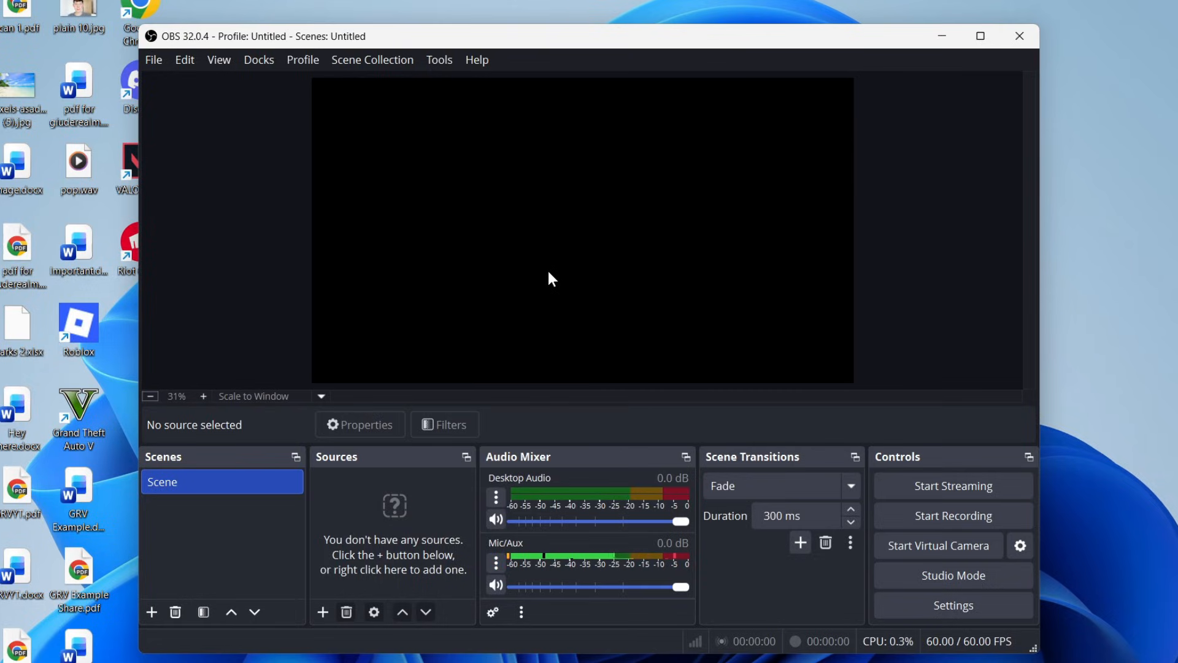
# Open the Output settings, keep Simple output mode, and set the recording path to the Documents folder.
pyautogui.click(941, 607)
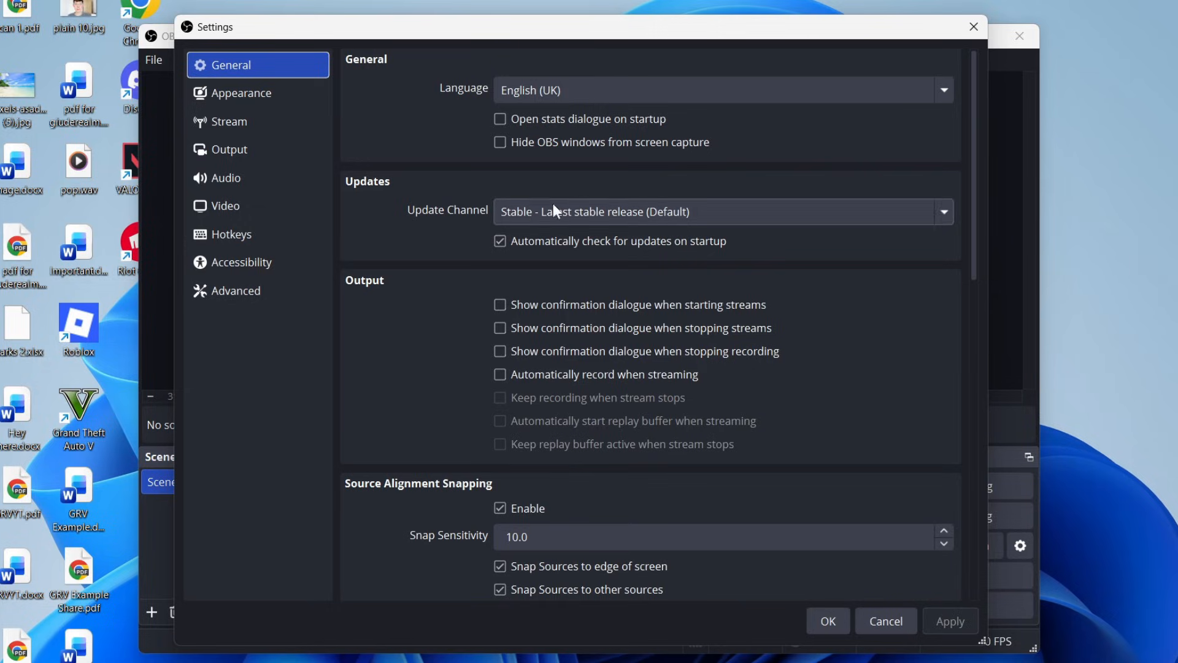
pyautogui.click(260, 151)
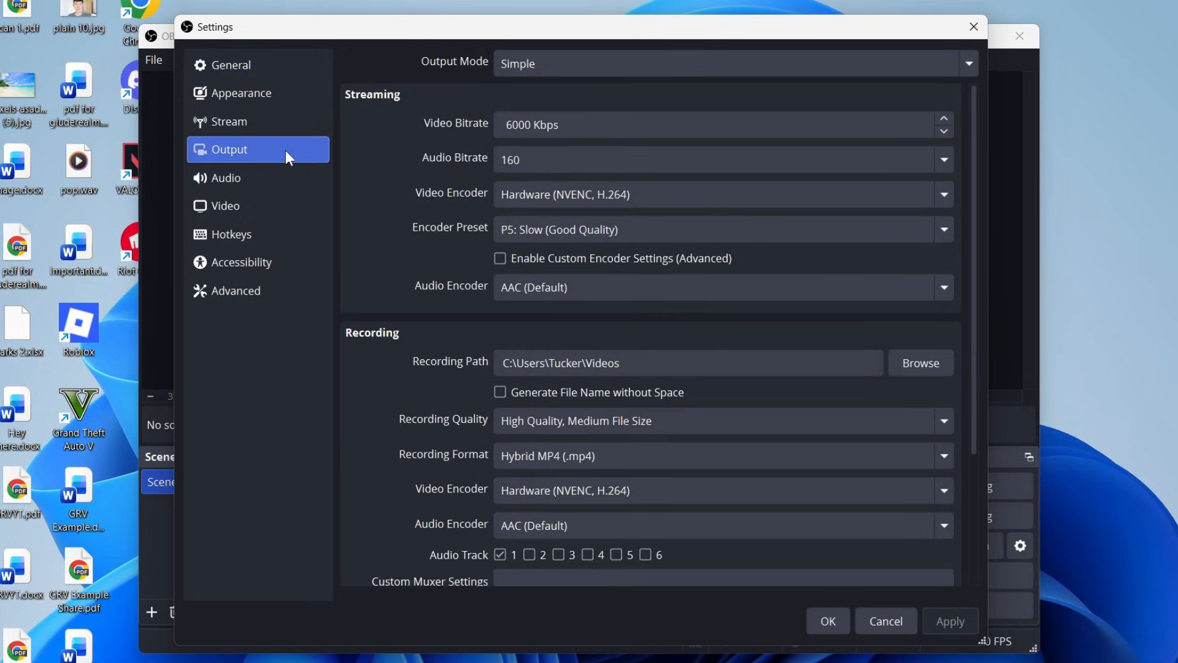
pyautogui.click(561, 63)
pyautogui.click(550, 92)
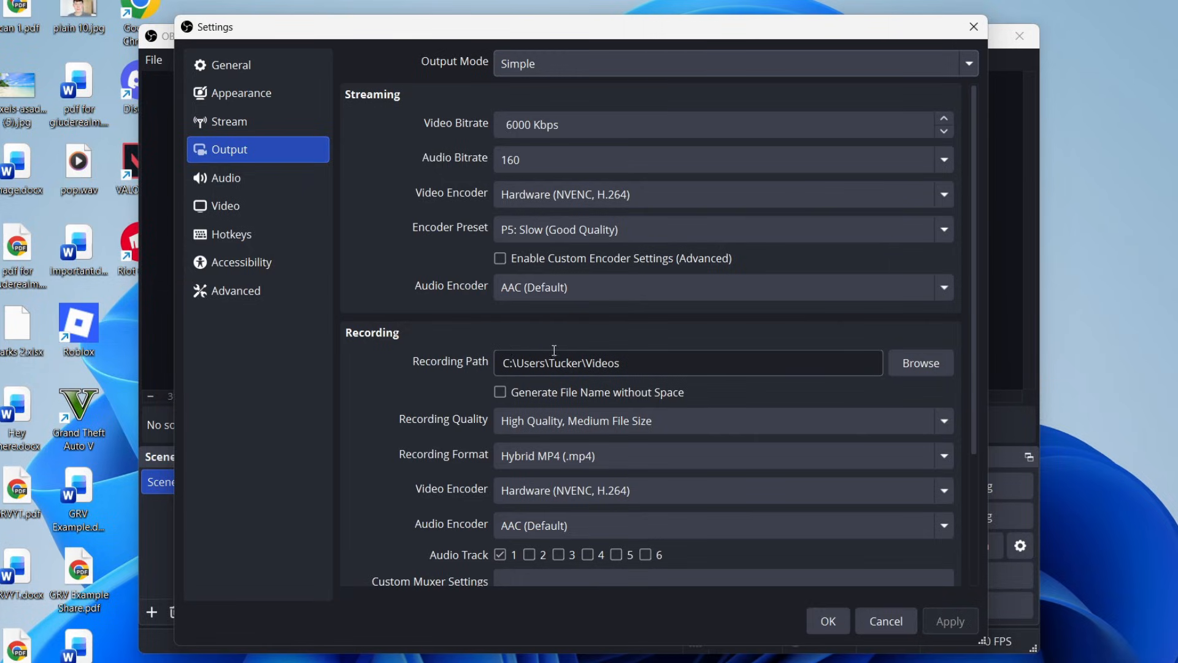
pyautogui.click(916, 367)
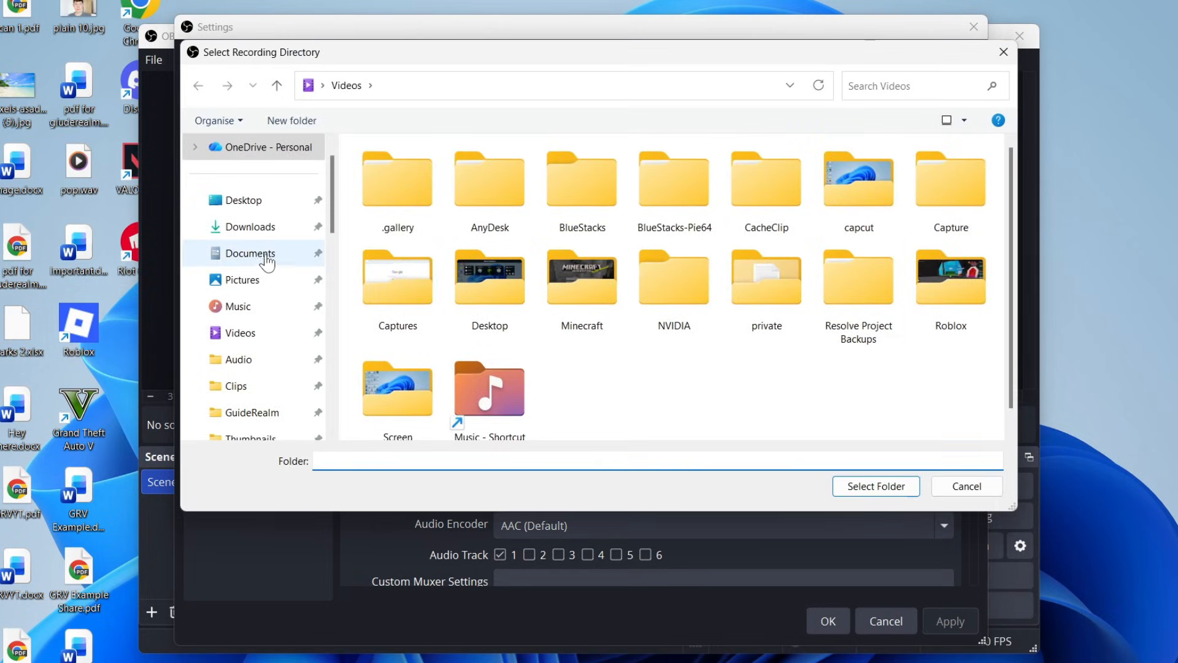
pyautogui.click(262, 254)
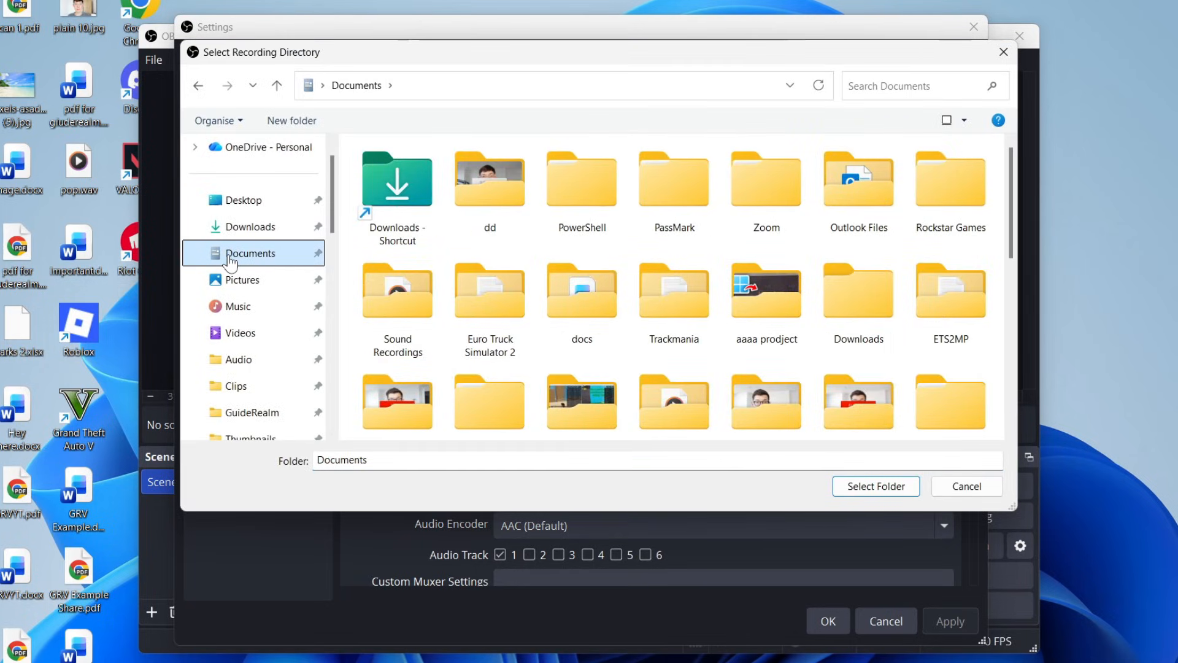
pyautogui.click(876, 488)
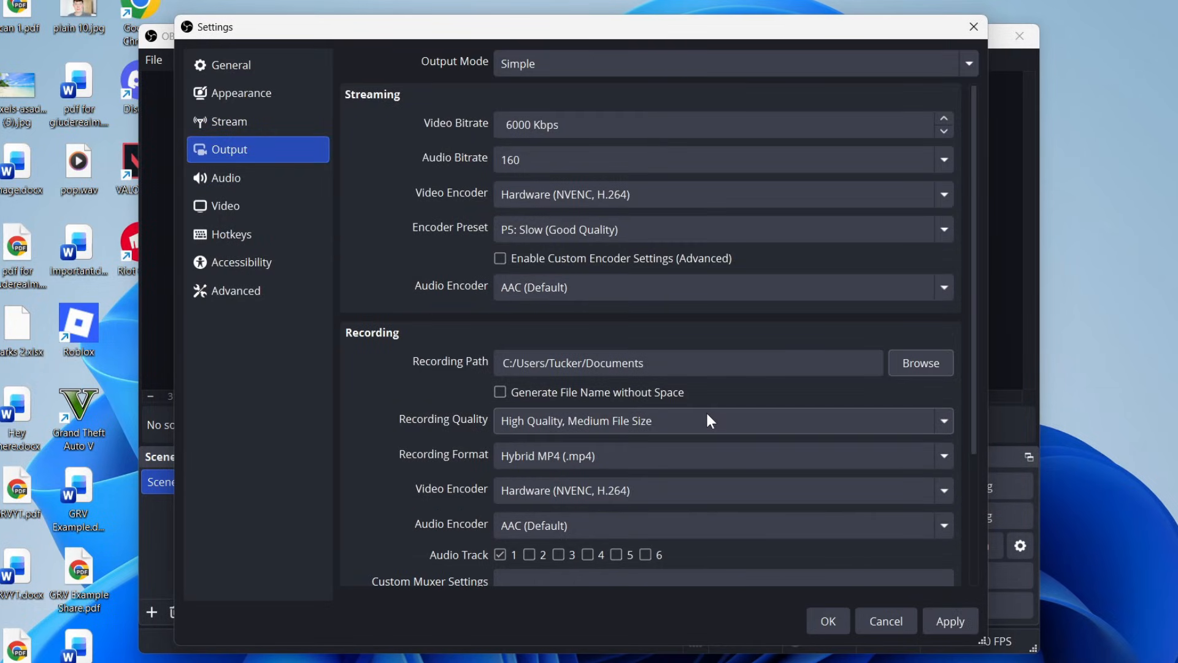
# Choose High Quality, Medium File Size recording quality and Hybrid MP4 (.mp4) recording format.
pyautogui.click(645, 427)
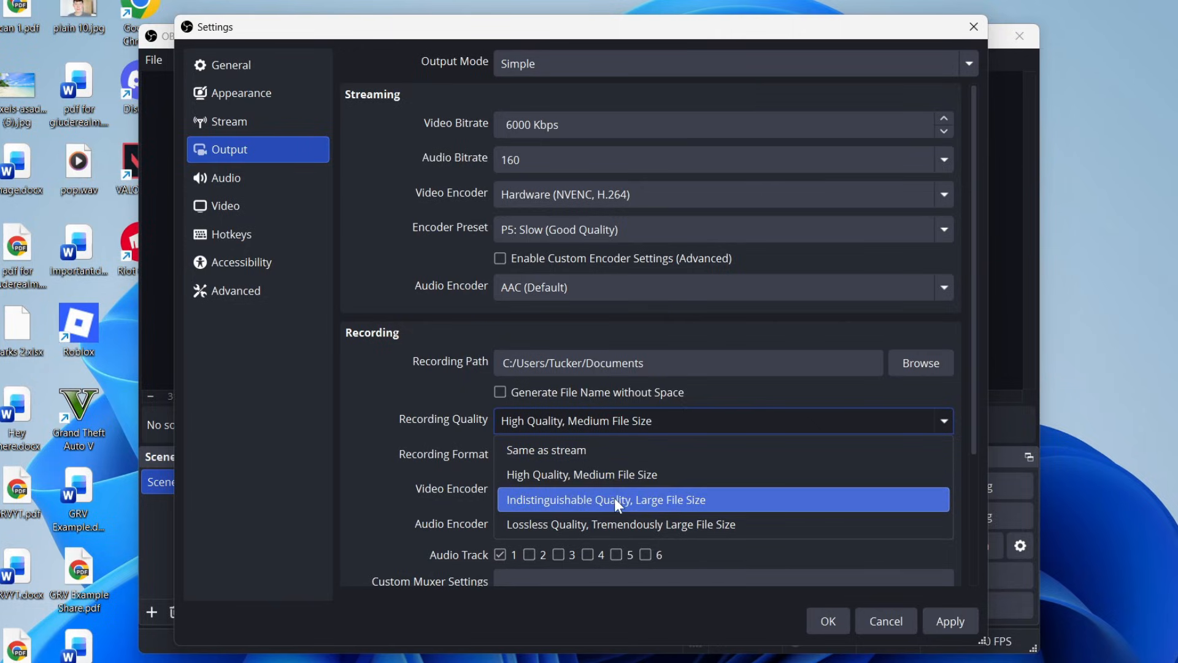
pyautogui.click(594, 474)
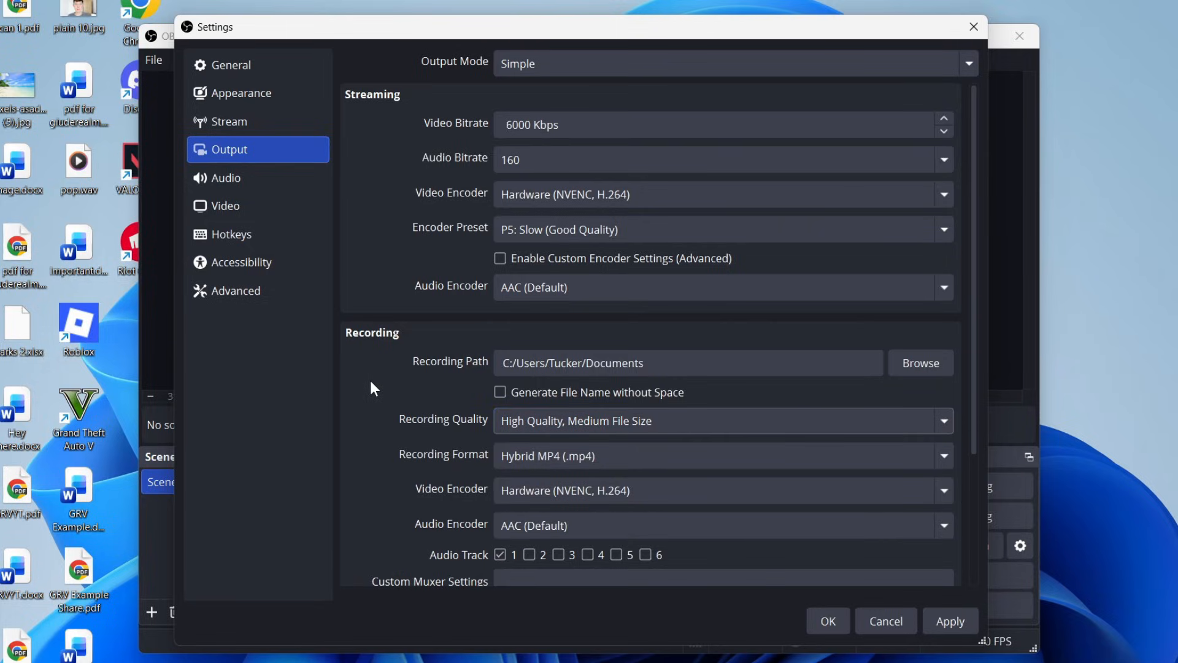
pyautogui.click(531, 454)
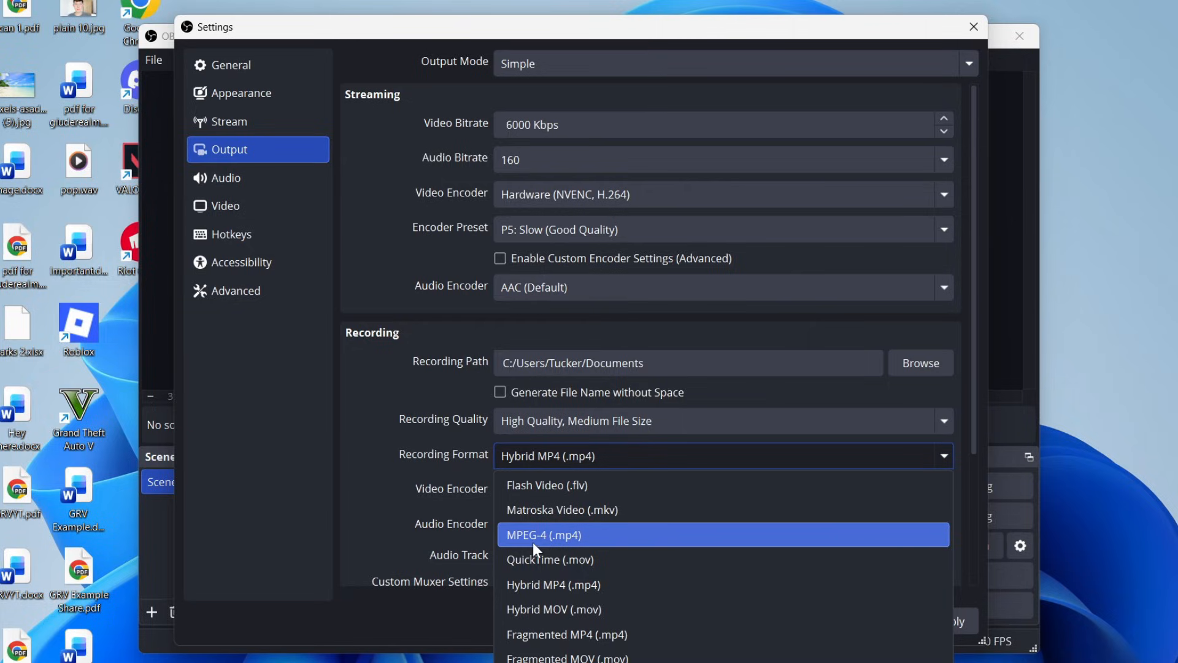
pyautogui.click(584, 587)
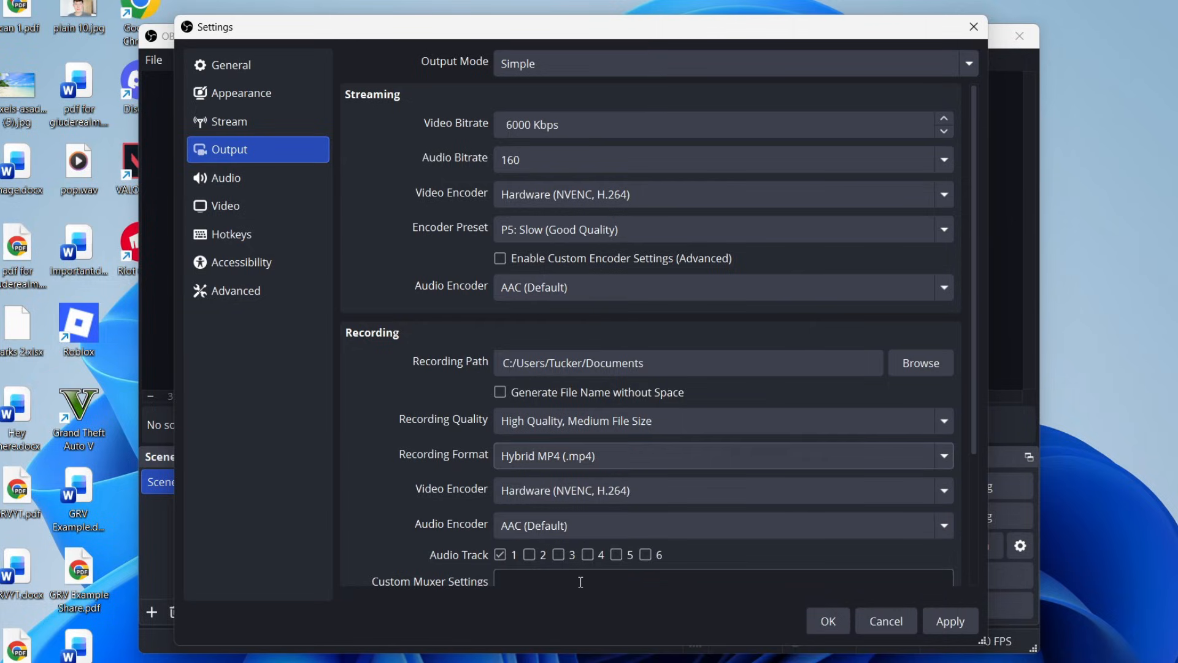
# Choose Hardware (NVENC, H.264) as the recording video encoder and apply the output settings.
pyautogui.click(540, 488)
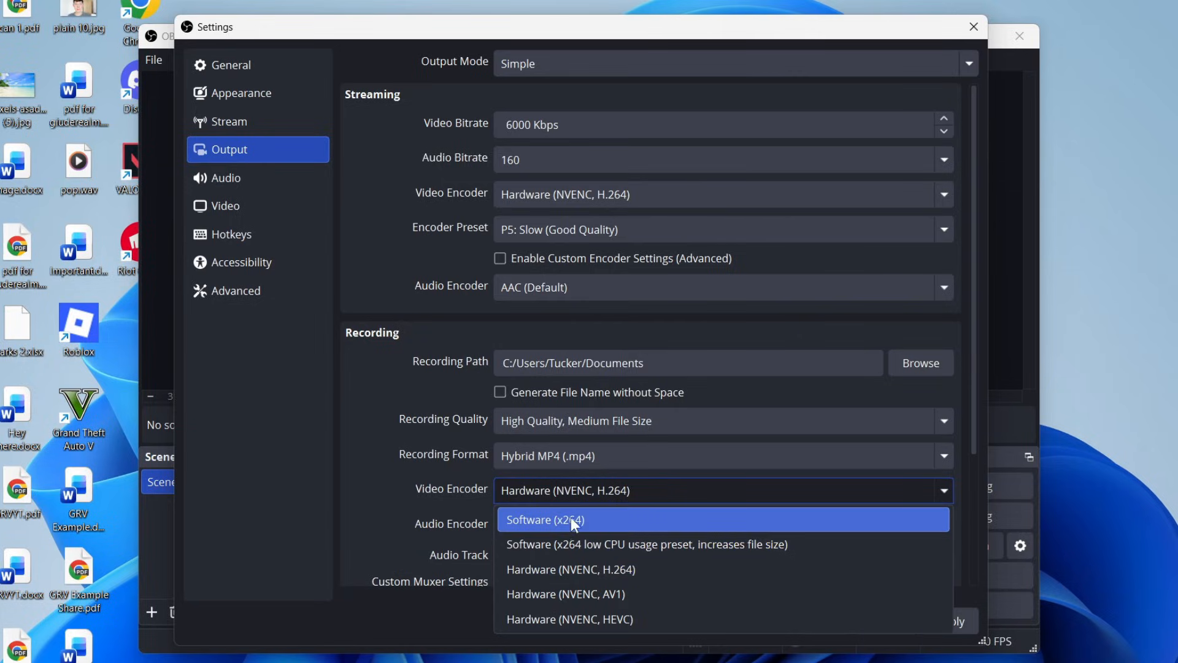
pyautogui.click(643, 570)
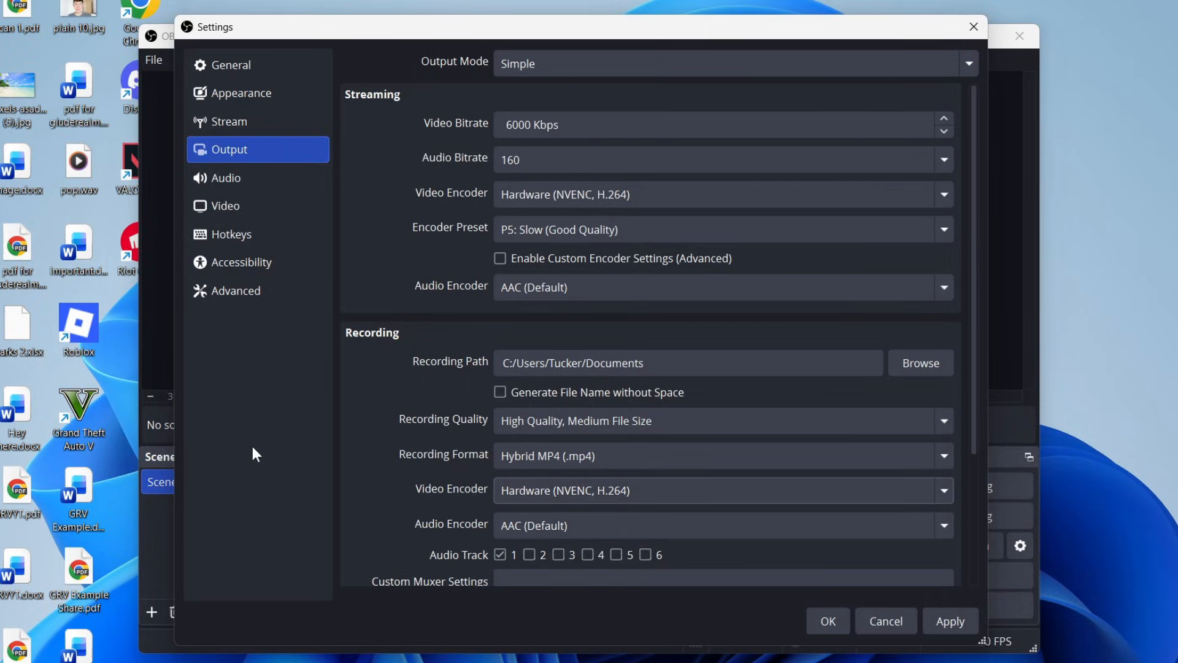
pyautogui.click(952, 618)
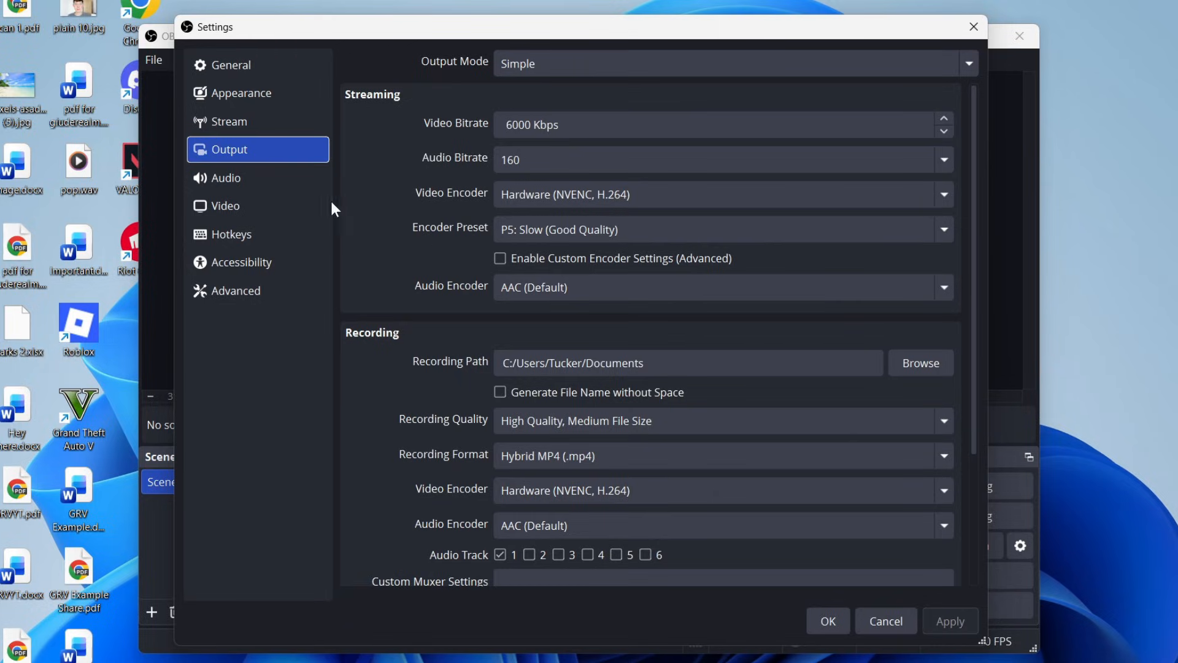
# In Audio settings, set Desktop Audio to Speakers (Realtek USB Audio) and Mic/Auxiliary Audio to Microphone (Shure MV7PLUS).
pyautogui.click(284, 183)
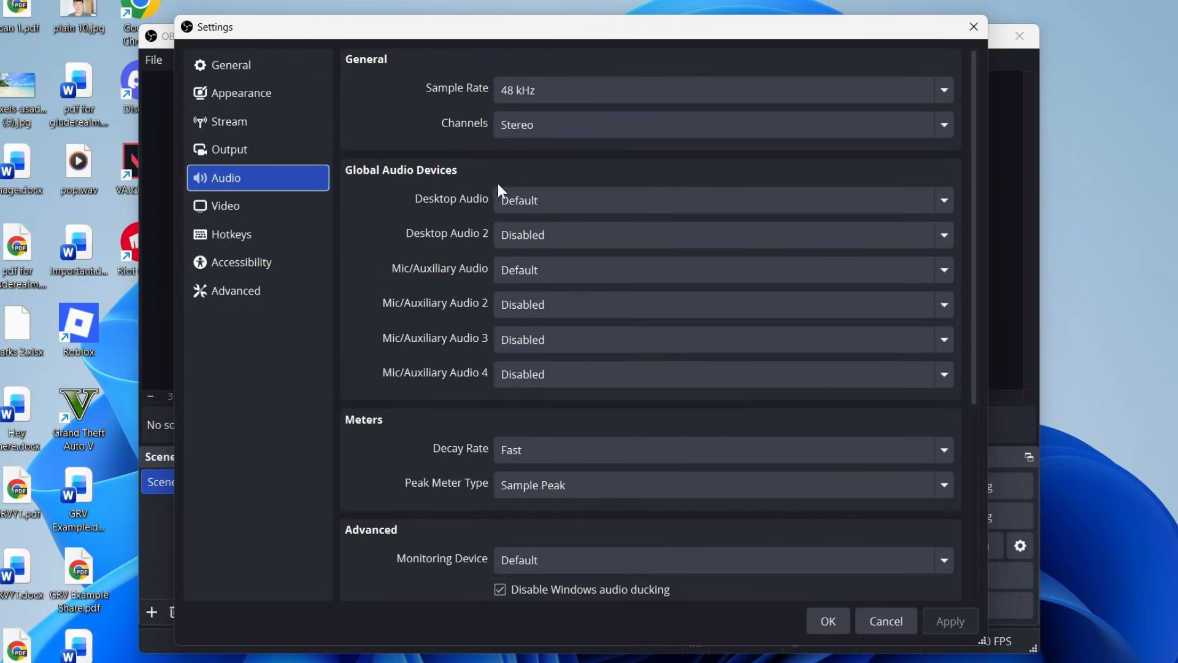
pyautogui.click(560, 197)
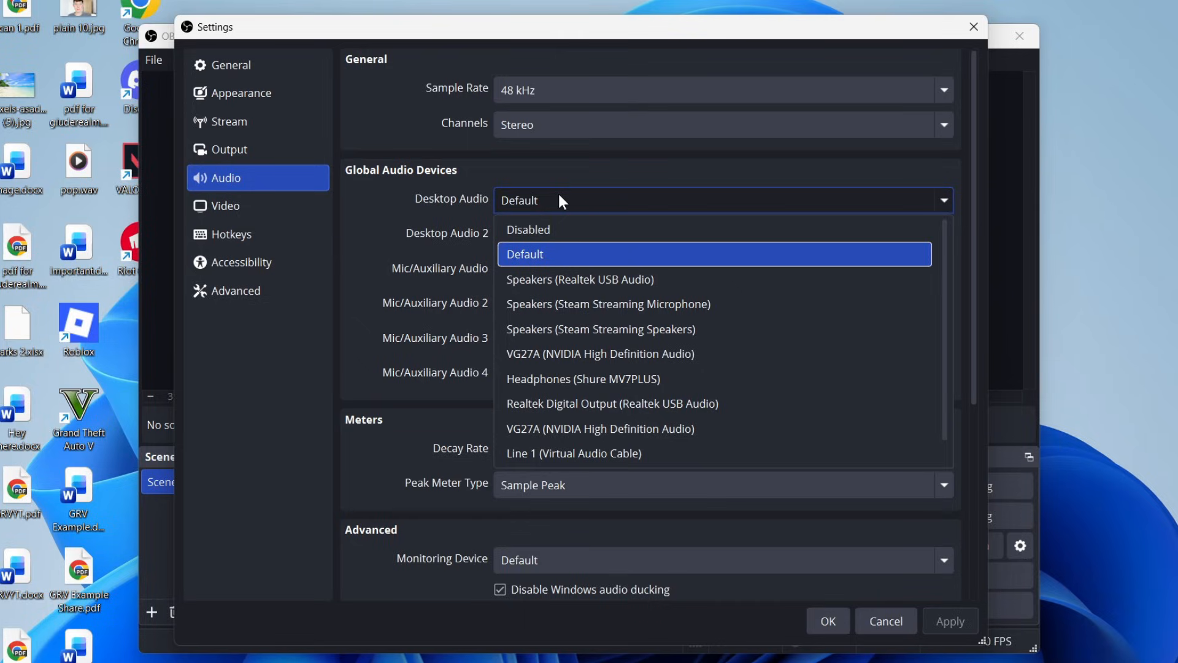
pyautogui.click(555, 282)
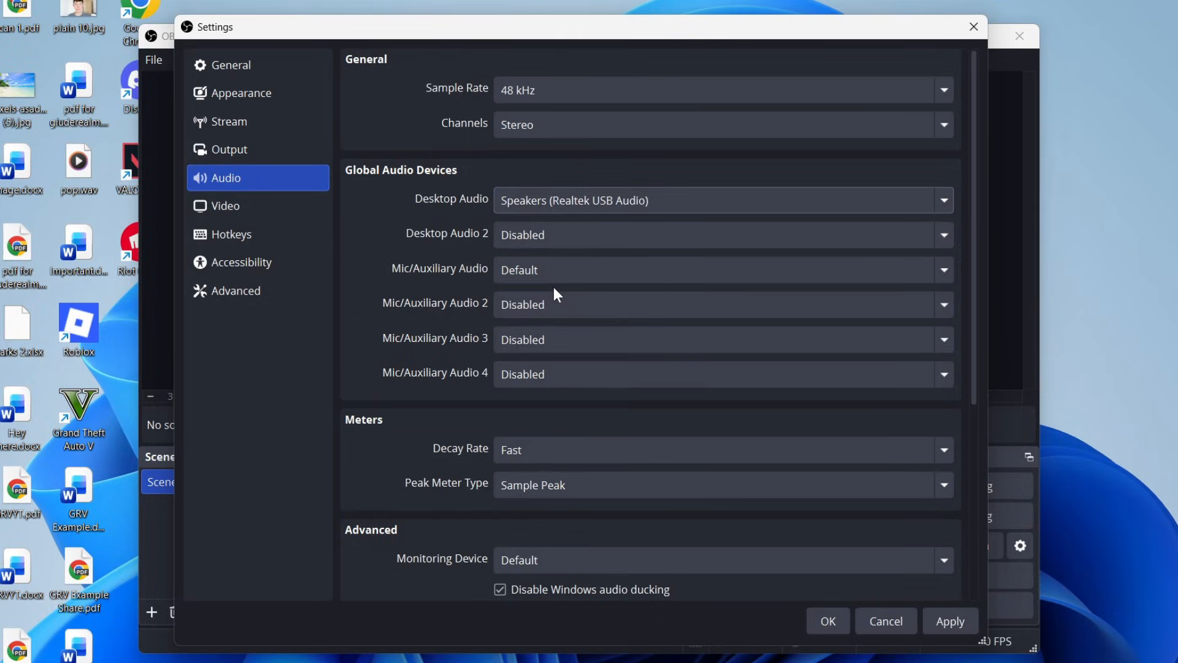
pyautogui.click(560, 272)
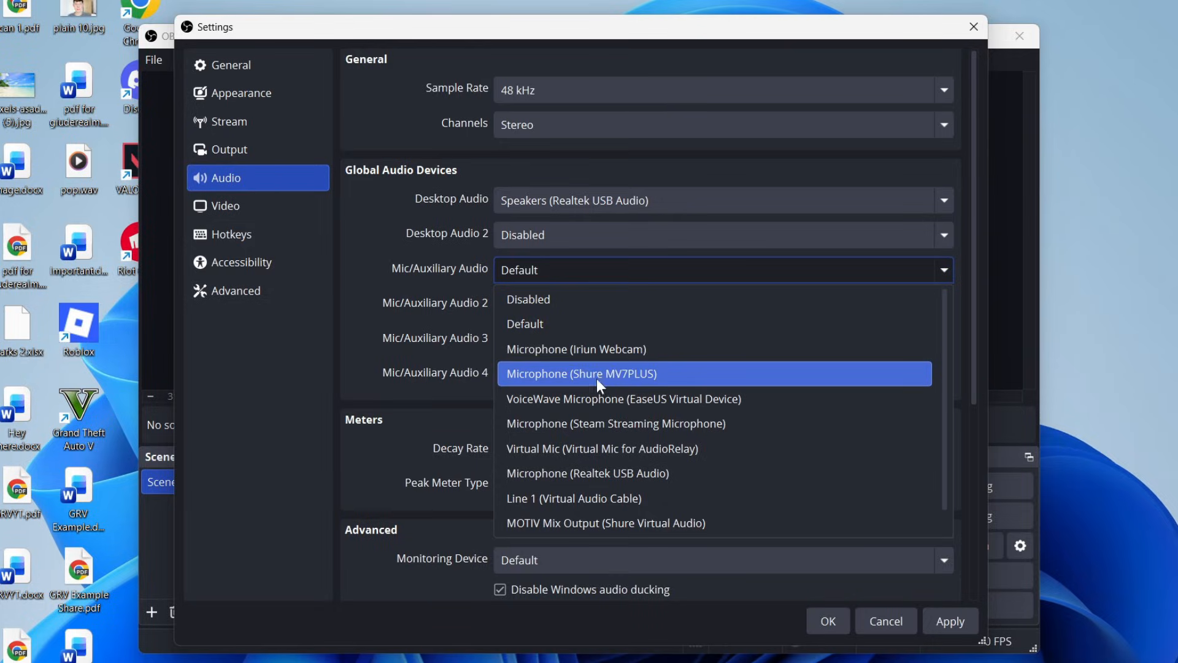
pyautogui.click(643, 380)
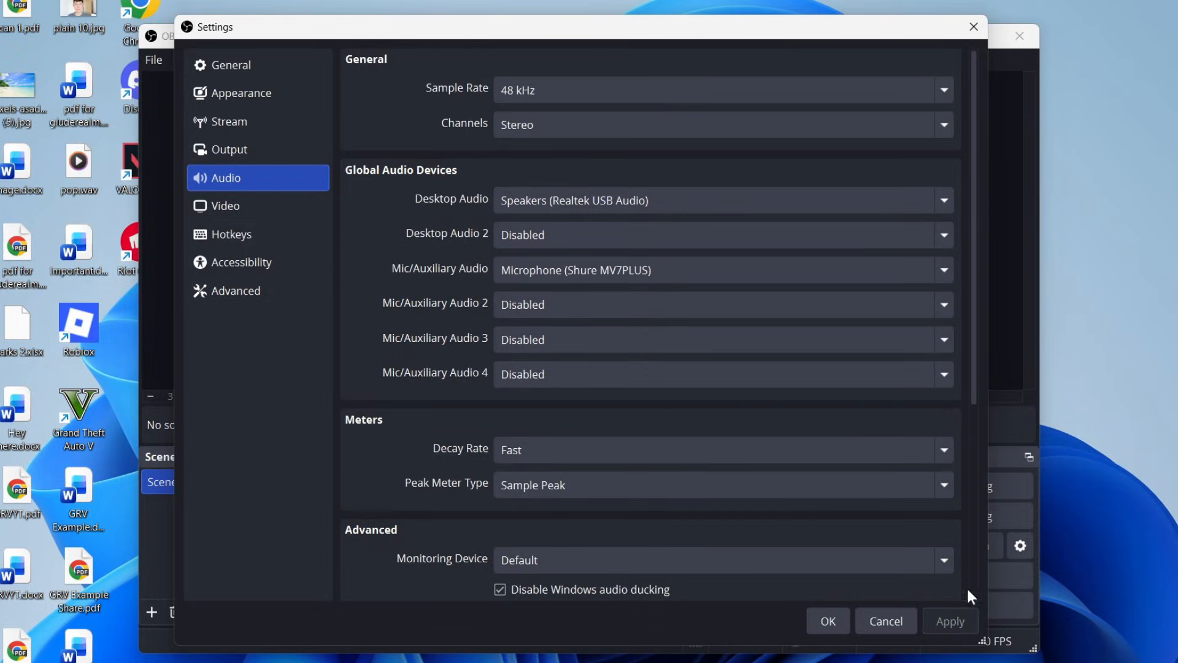
# In Video settings, set the Output (Scaled) Resolution to 2560x1440.
pyautogui.click(274, 212)
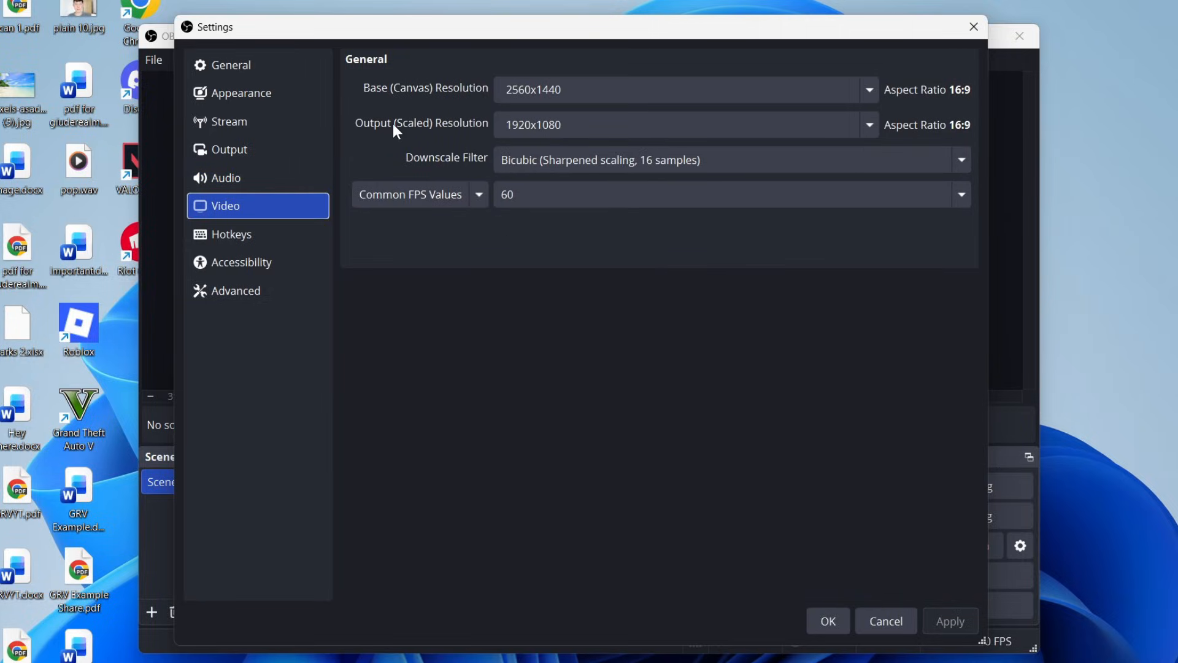
pyautogui.click(807, 119)
pyautogui.click(868, 124)
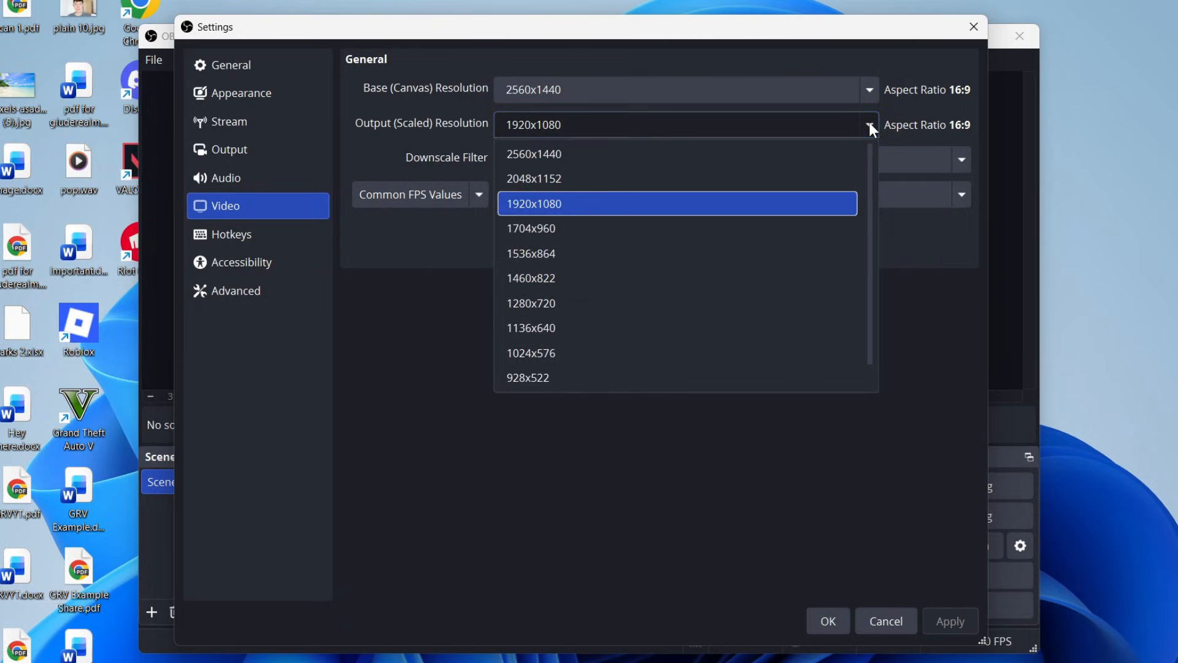
pyautogui.click(735, 153)
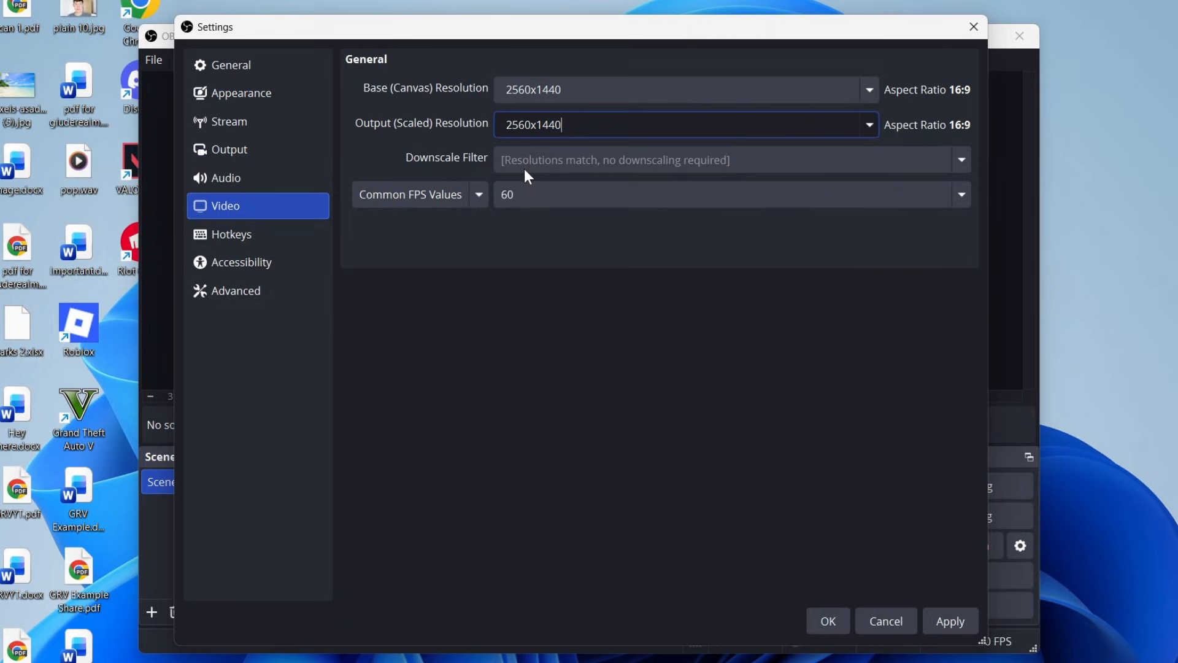
# Try an output resolution of 1920x1080 with the Lanczos (Sharpened scaling, 36 samples) downscale filter.
pyautogui.click(869, 125)
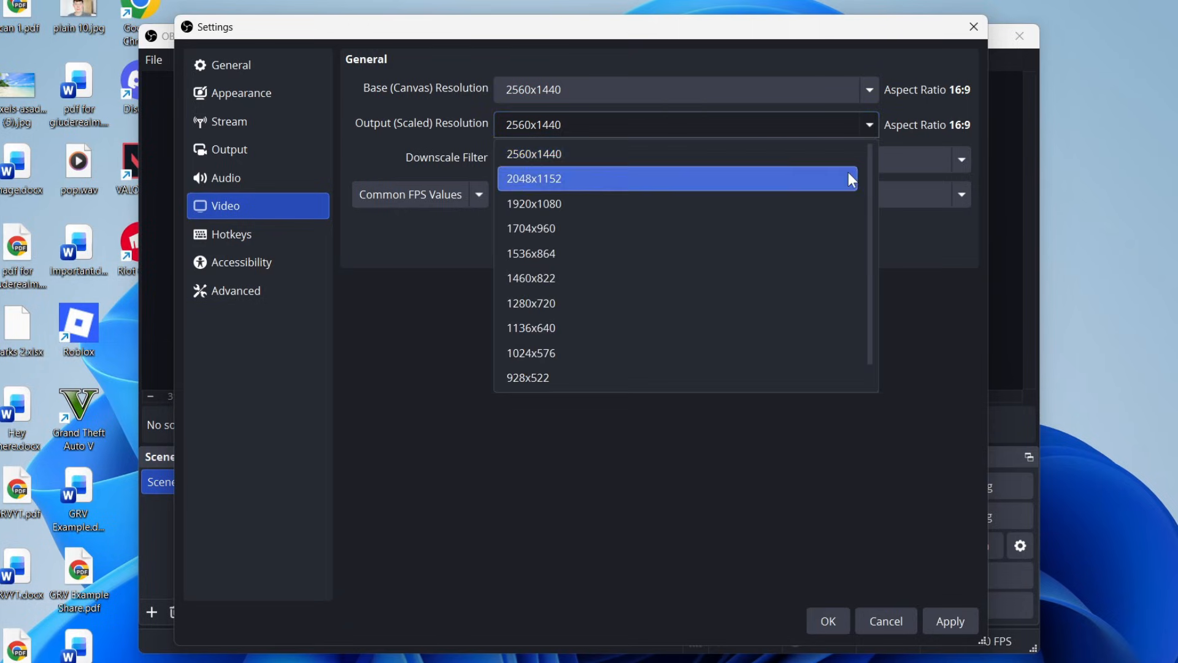
pyautogui.click(722, 213)
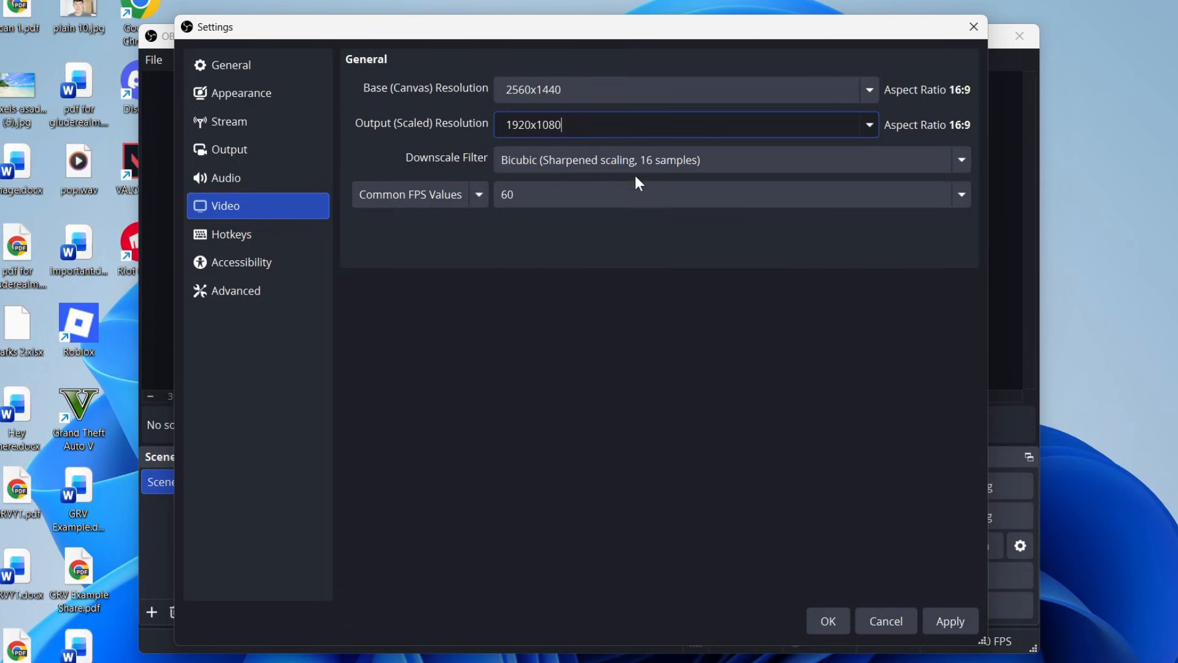
pyautogui.click(635, 160)
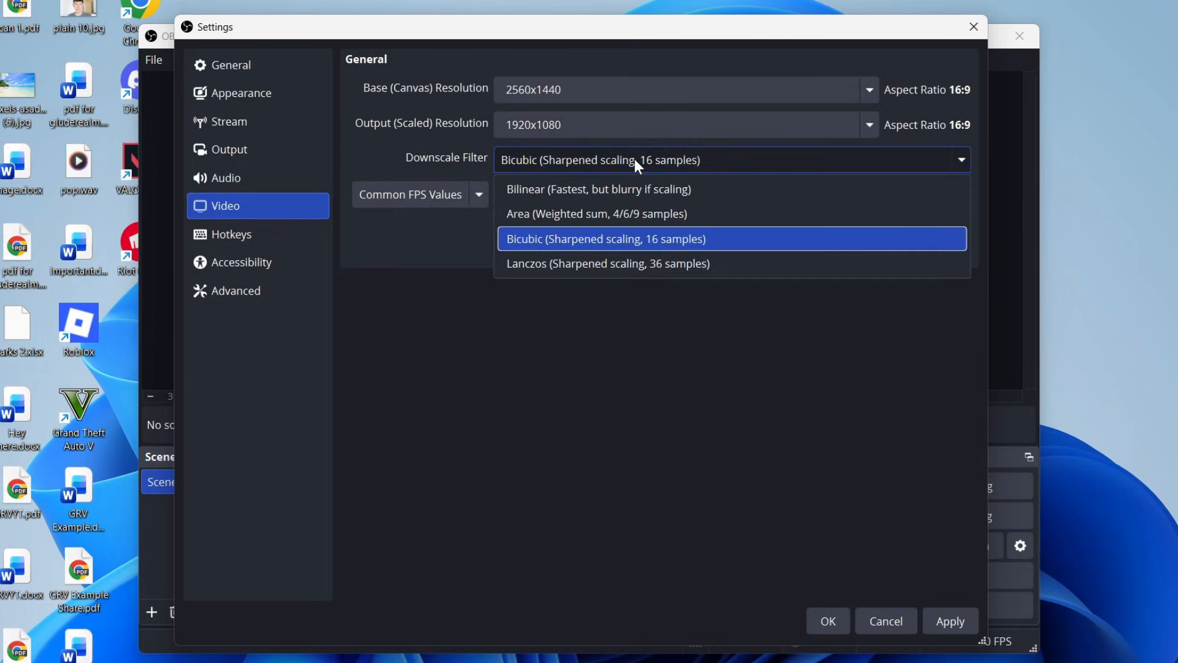
pyautogui.click(620, 262)
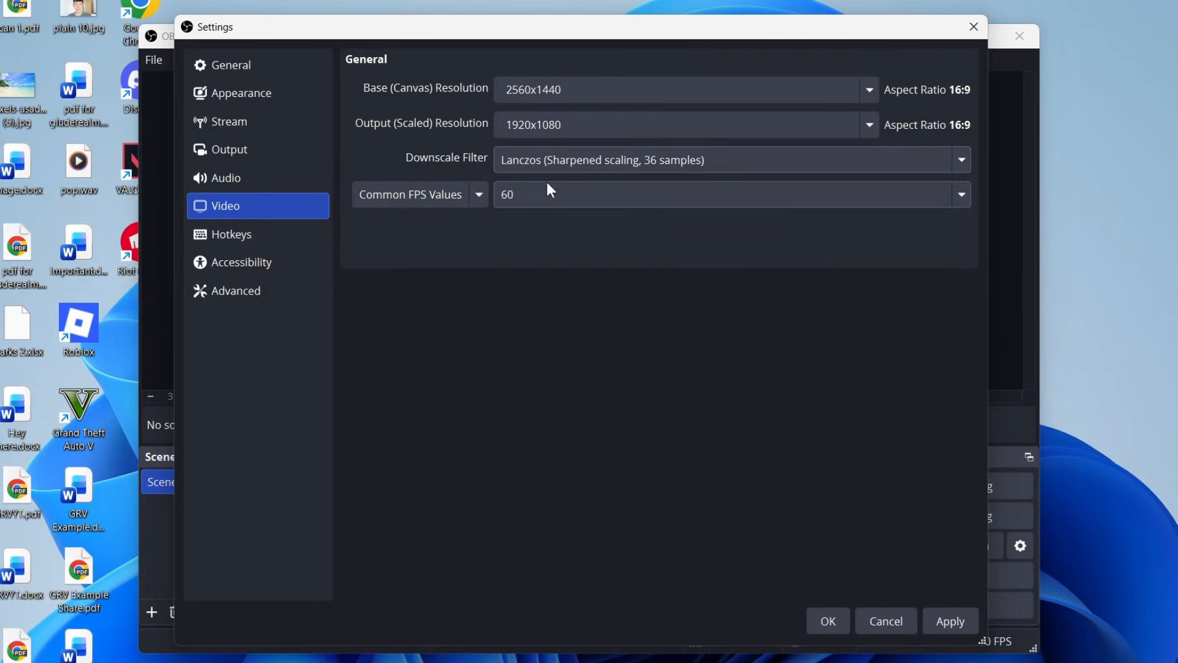
# Set the output resolution back to 2560x1440, choose 60 as the common FPS value, and apply the video settings.
pyautogui.click(867, 136)
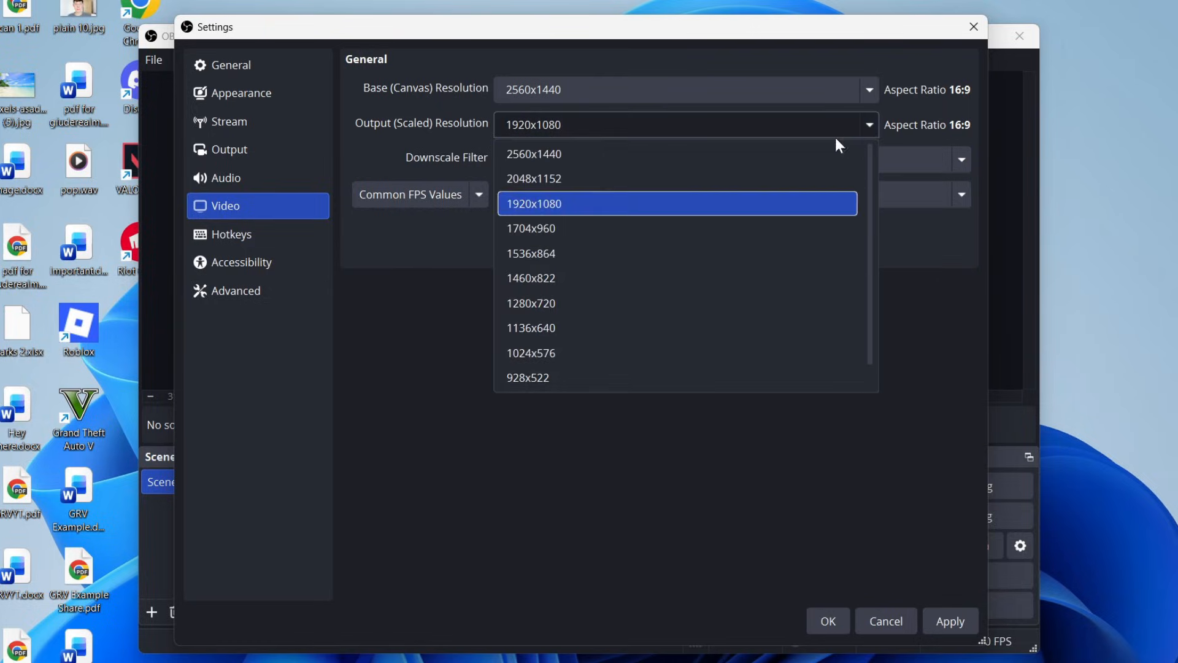
pyautogui.click(822, 153)
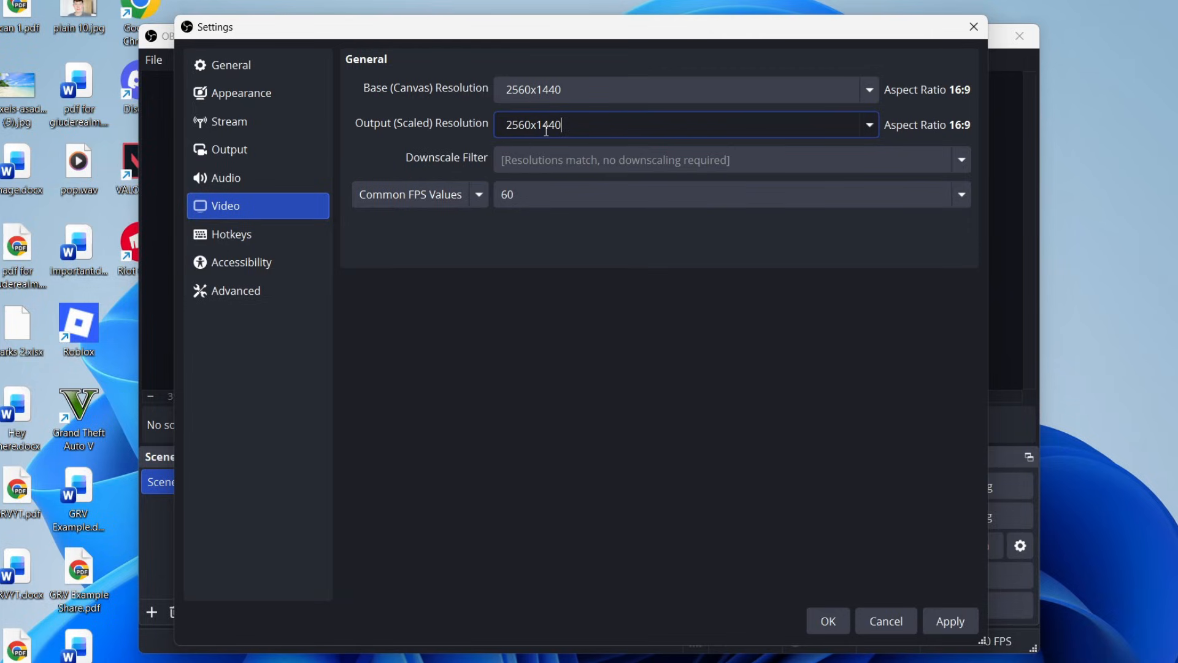
pyautogui.click(526, 190)
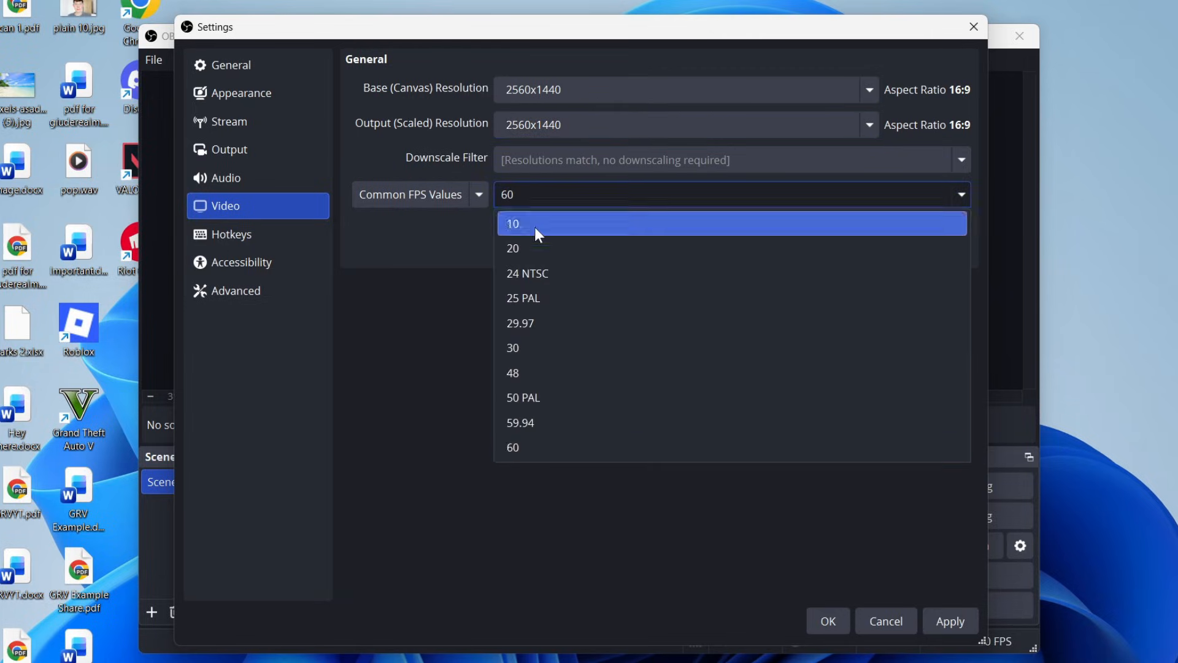
pyautogui.click(560, 447)
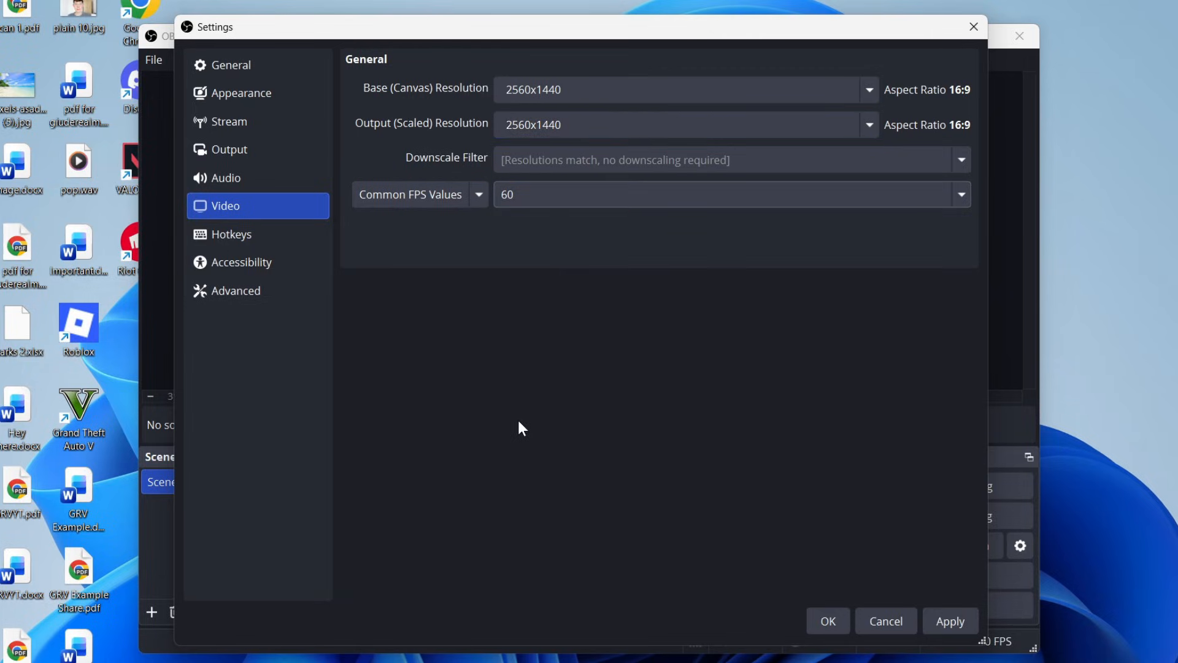
pyautogui.click(950, 615)
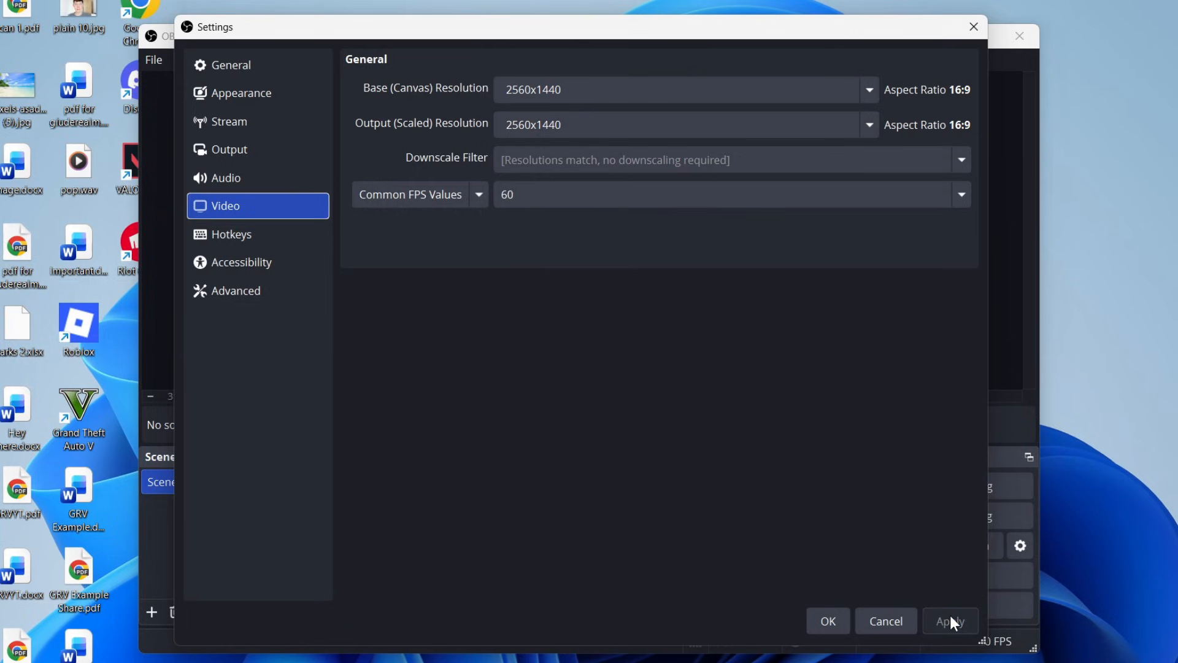
# Open the Hotkeys settings, then confirm and close the Settings window.
pyautogui.click(237, 234)
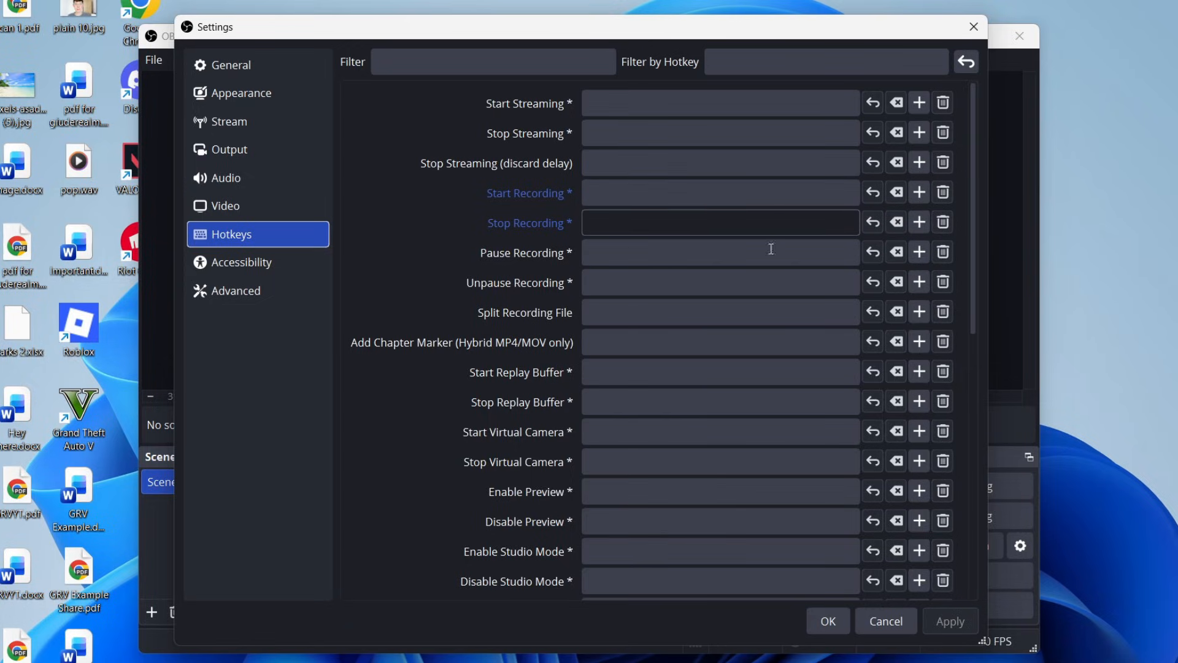
pyautogui.click(832, 617)
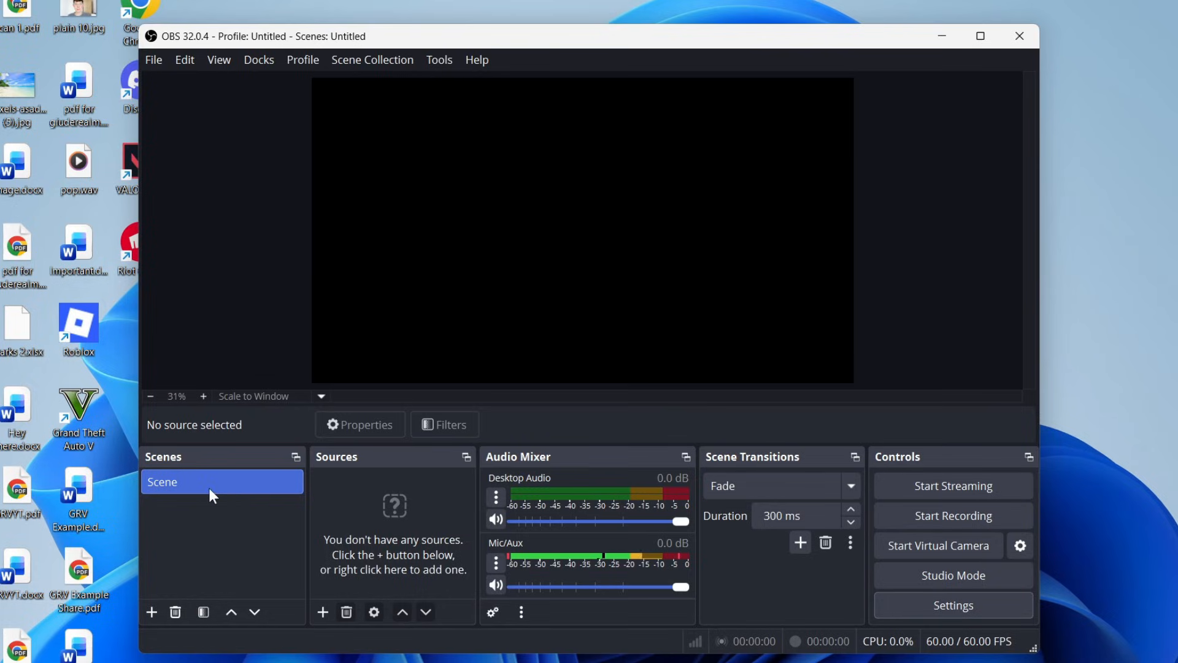
# Add a new scene named Screen recording.
pyautogui.click(149, 612)
pyautogui.write('Screen recording')
pyautogui.click(558, 367)
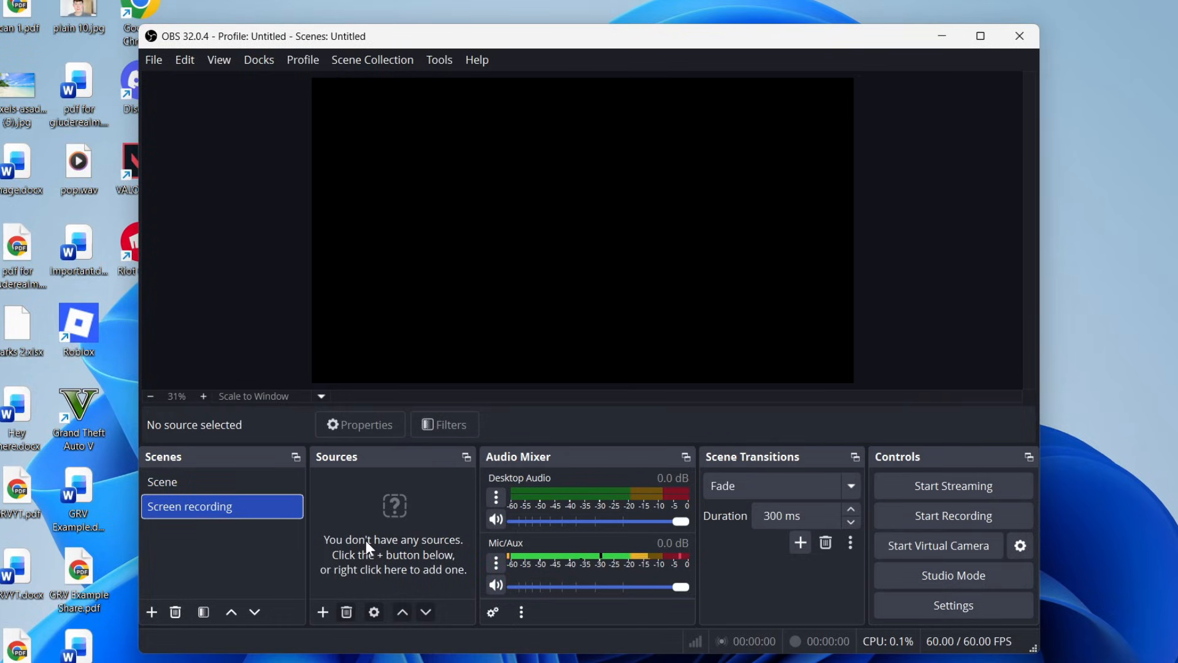
# Add a Display Capture source to the scene, capturing the VG27A 2560x1440 @ 0,0 (Primary Monitor) display.
pyautogui.click(321, 612)
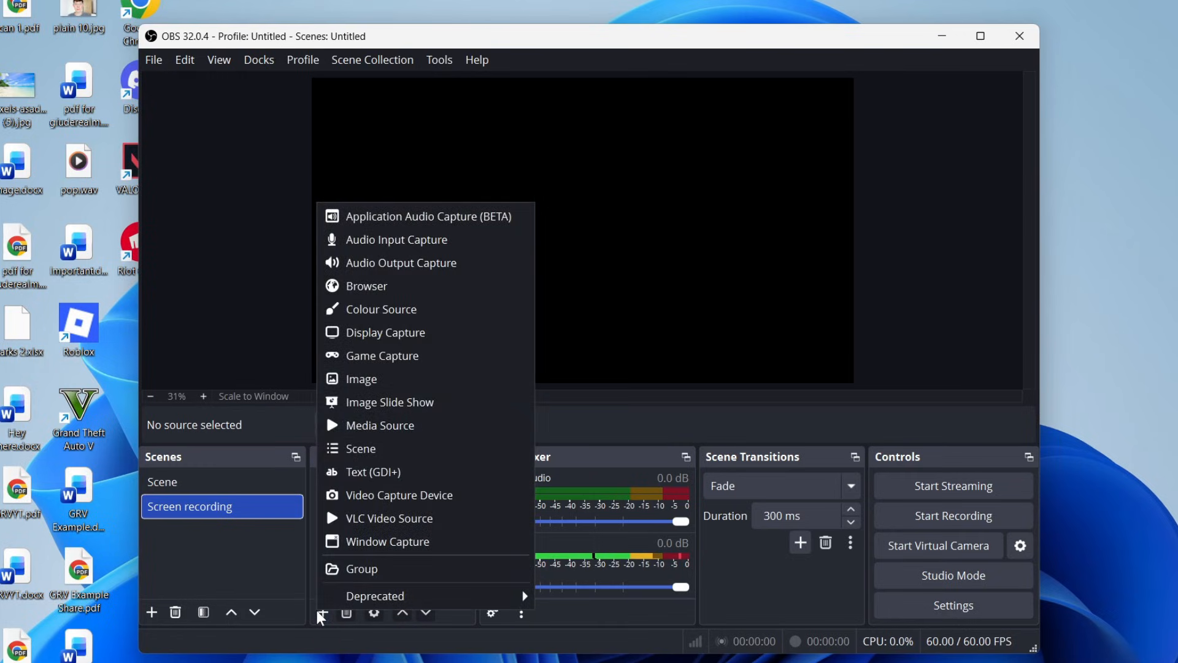
pyautogui.click(407, 333)
pyautogui.click(636, 454)
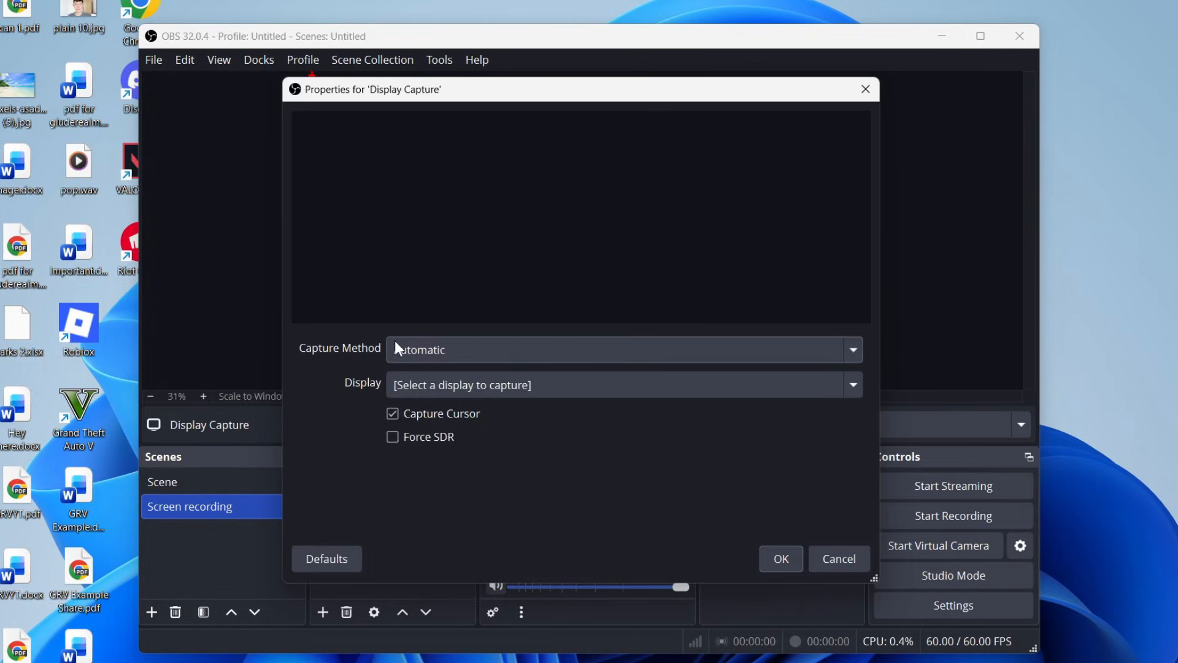
pyautogui.click(427, 383)
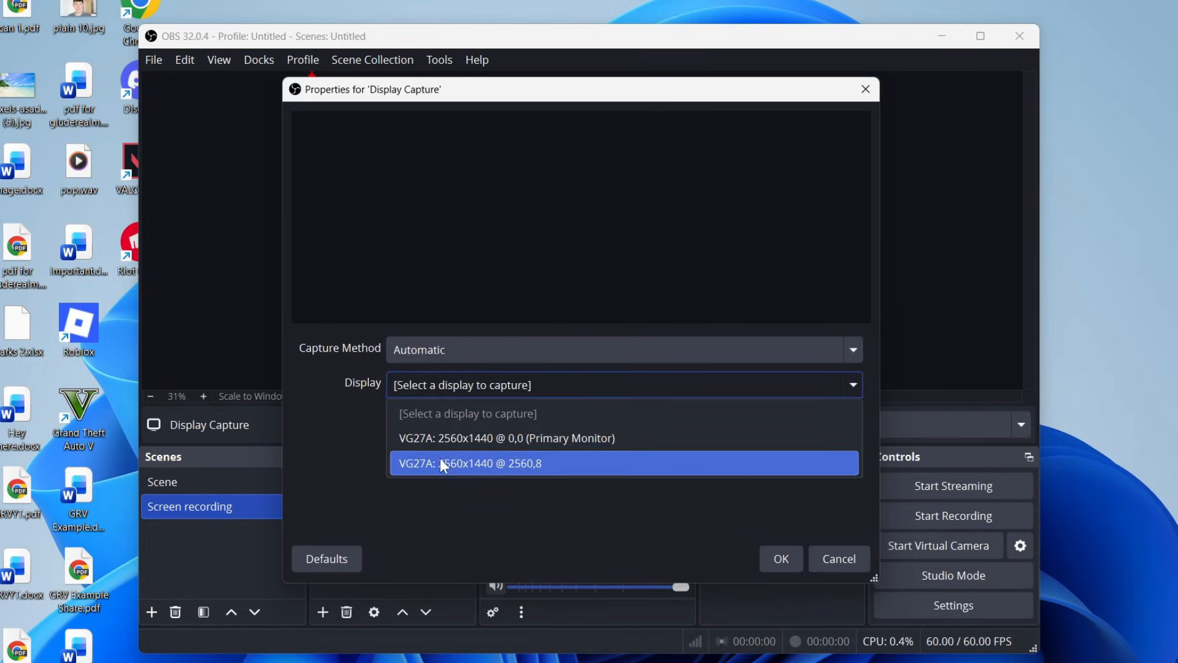
pyautogui.click(486, 445)
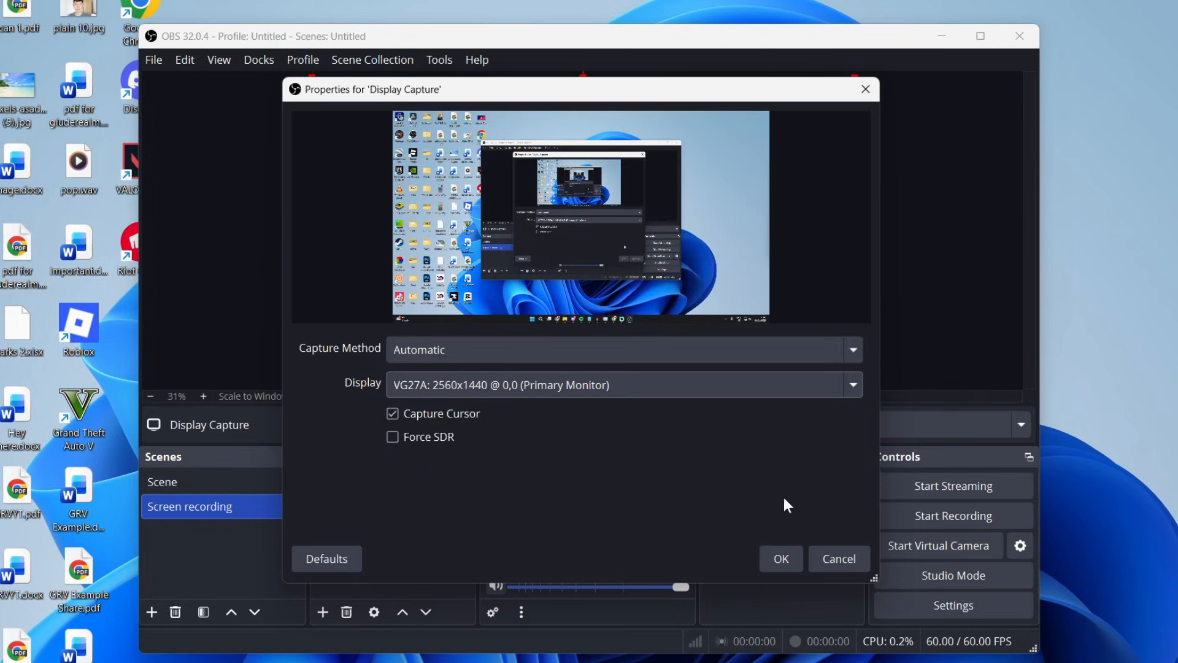
pyautogui.click(779, 557)
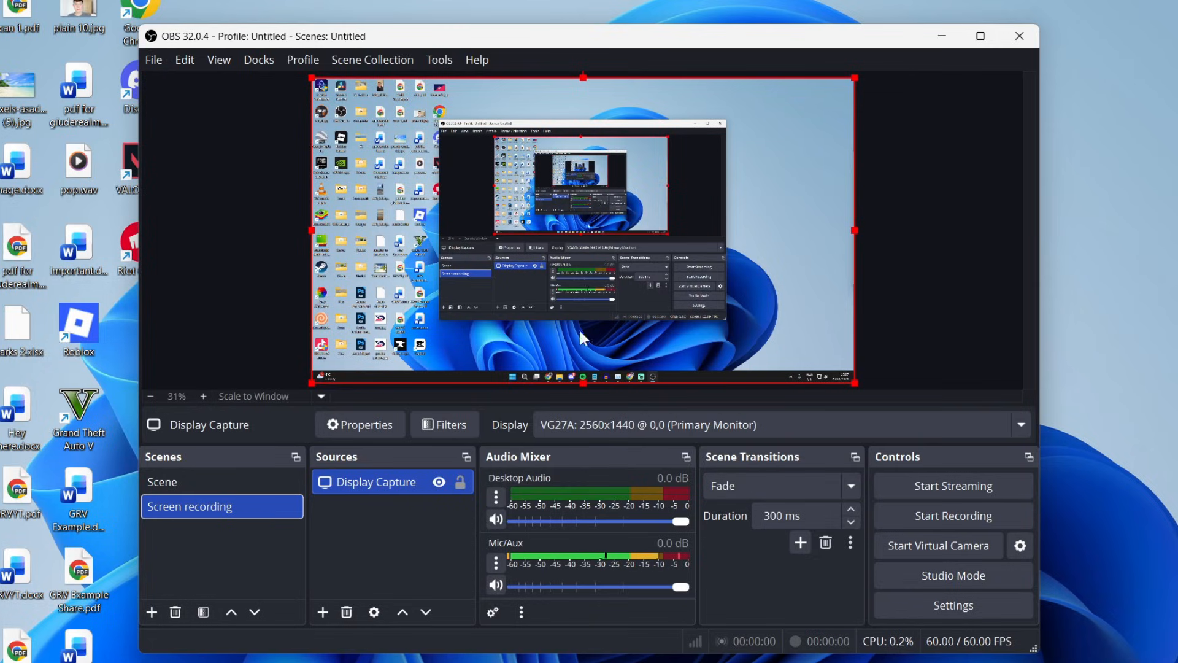
# Lower the Desktop Audio volume in the mixer to about -21.3 dB.
pyautogui.click(923, 260)
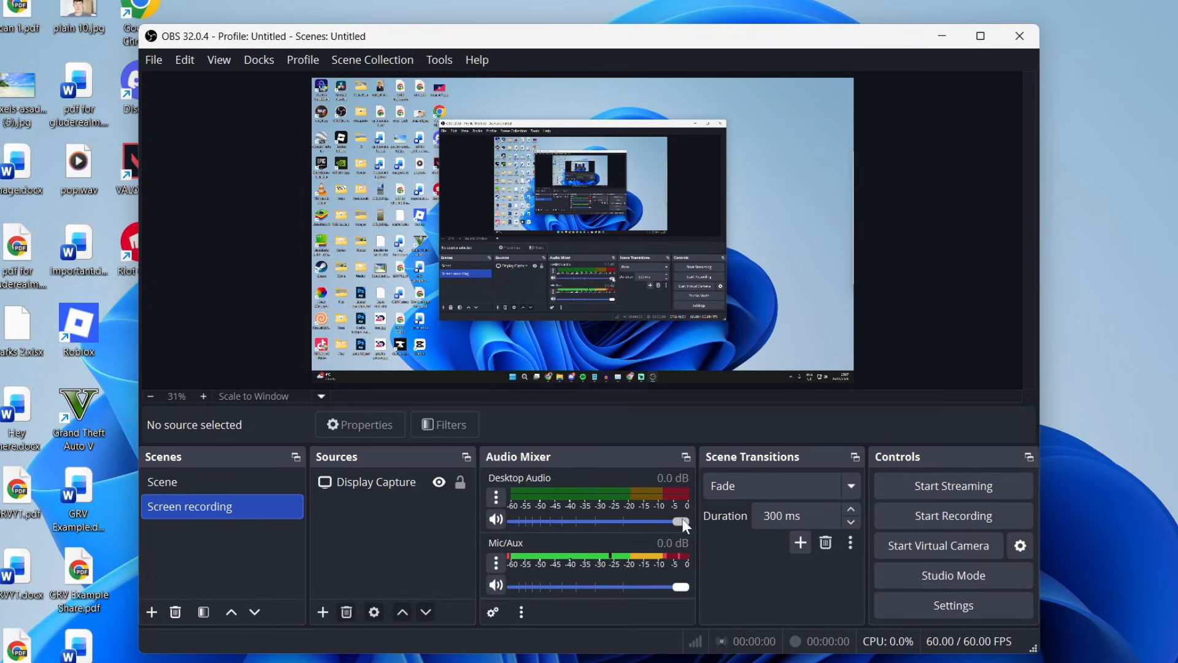
pyautogui.moveTo(676, 521); pyautogui.dragTo(612, 524)
pyautogui.moveTo(612, 521); pyautogui.dragTo(593, 521)
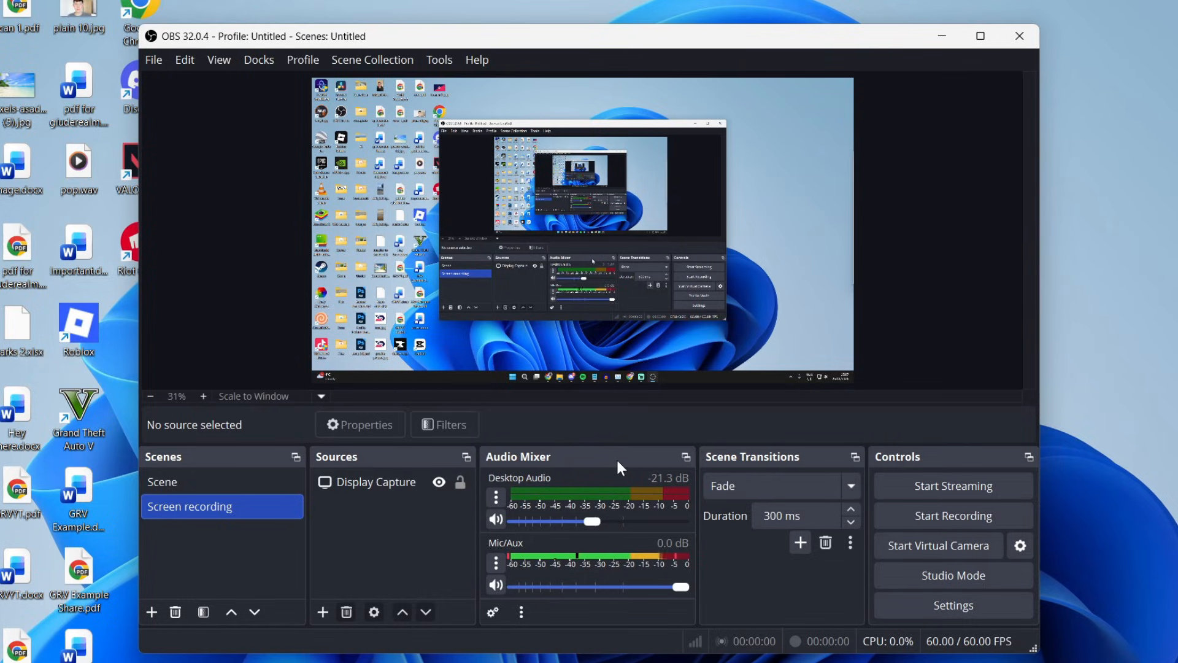
# Record a short test clip with OBS minimized, then stop the recording.
pyautogui.click(951, 515)
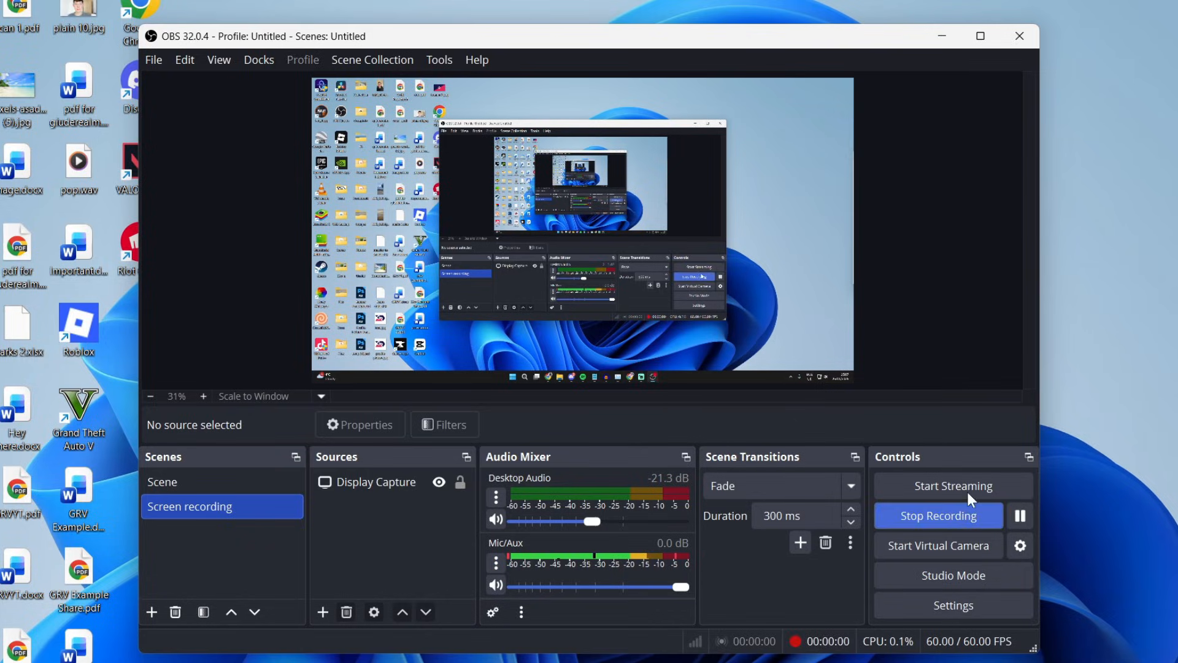
pyautogui.click(940, 36)
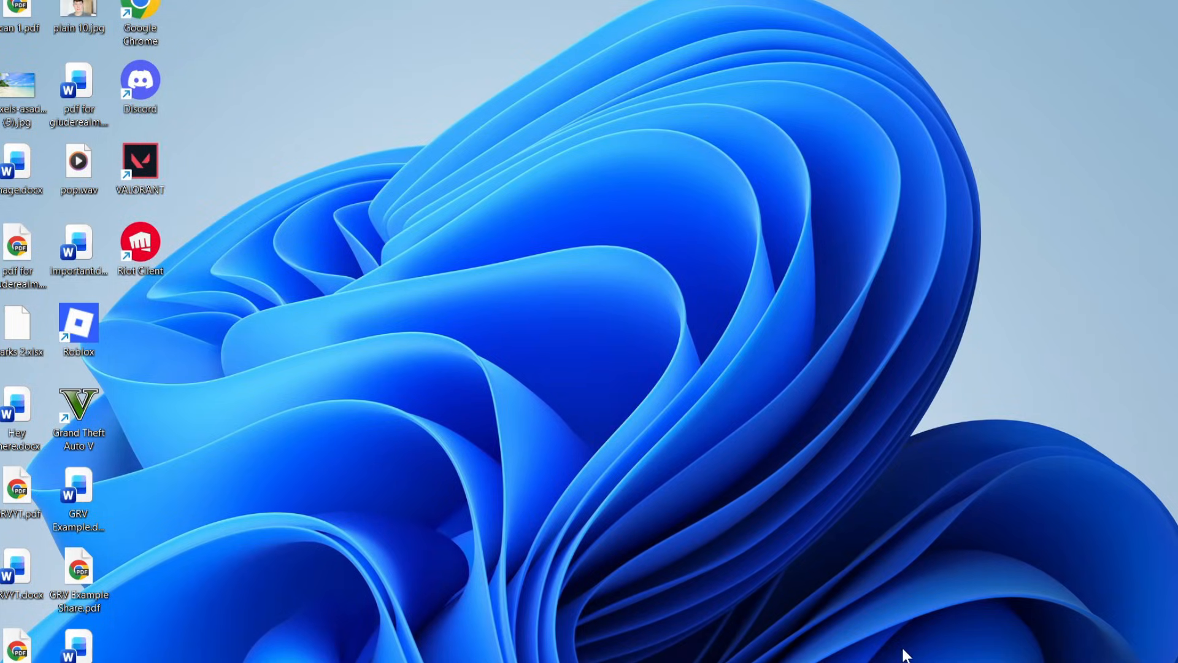
pyautogui.moveTo(490, 148); pyautogui.dragTo(868, 314)
pyautogui.hotkey('alt', 'Tab')
pyautogui.click(926, 516)
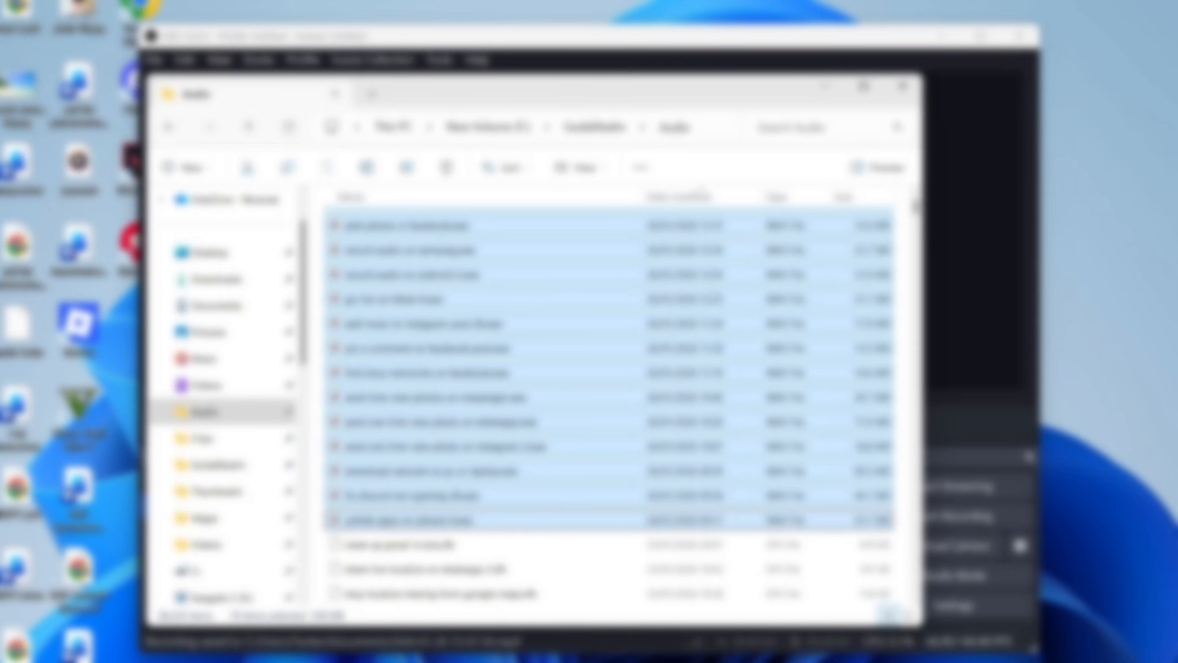
# Open the Documents folder and play the newly recorded MP4 file.
pyautogui.click(219, 305)
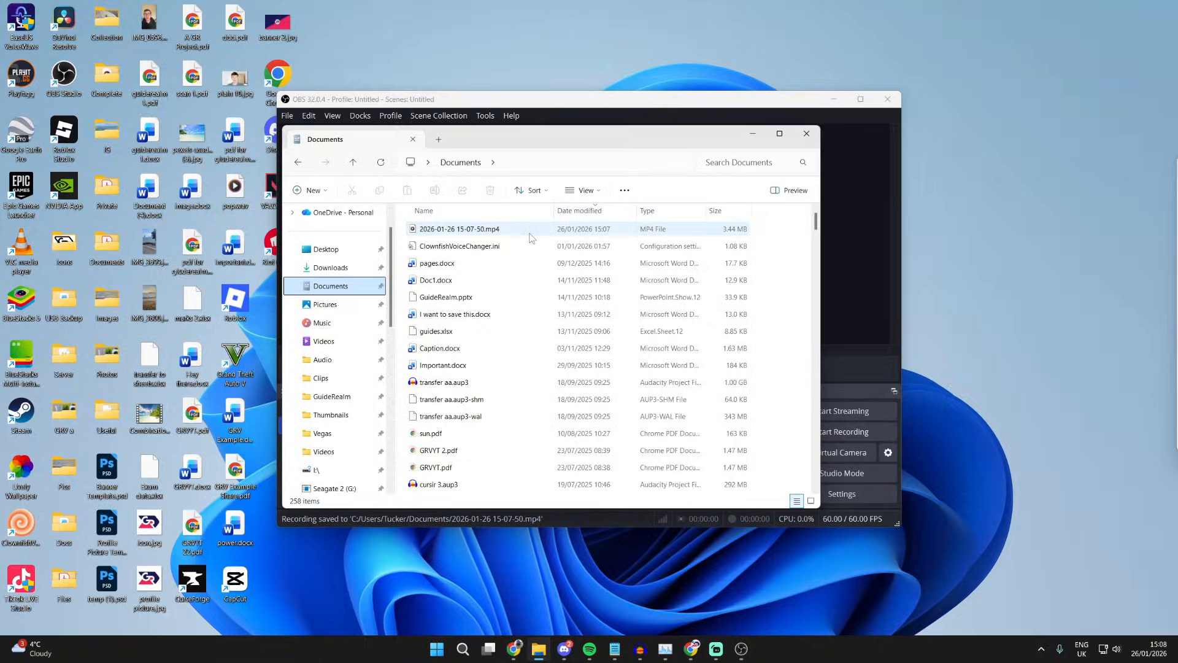
pyautogui.doubleClick(532, 238)
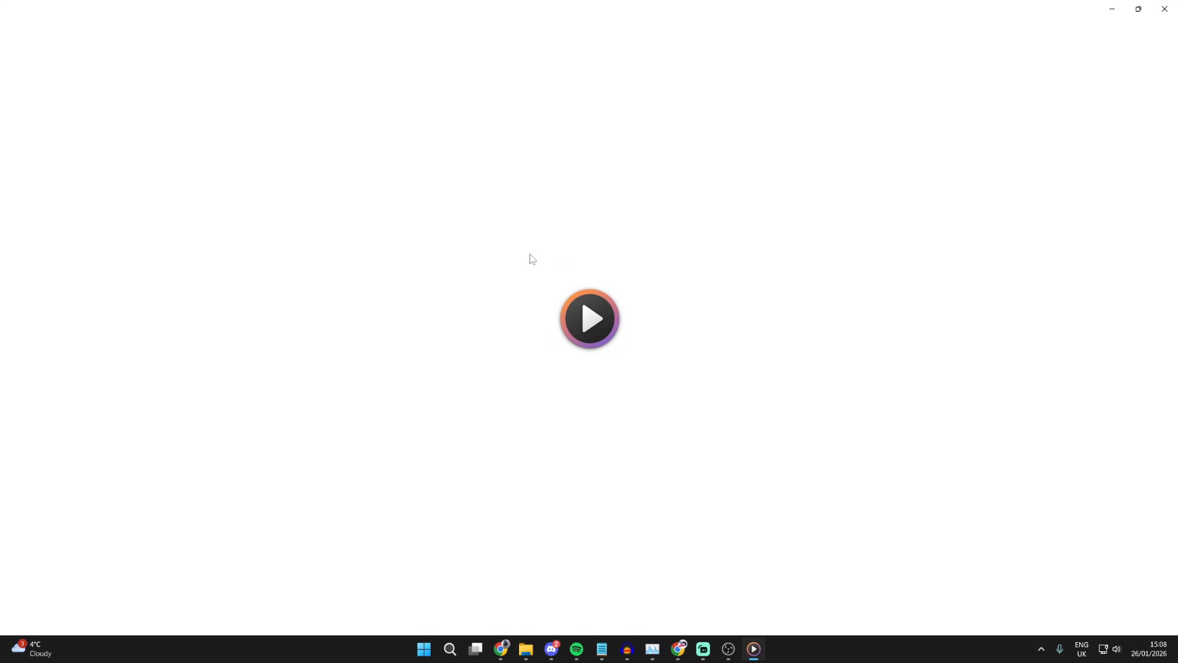